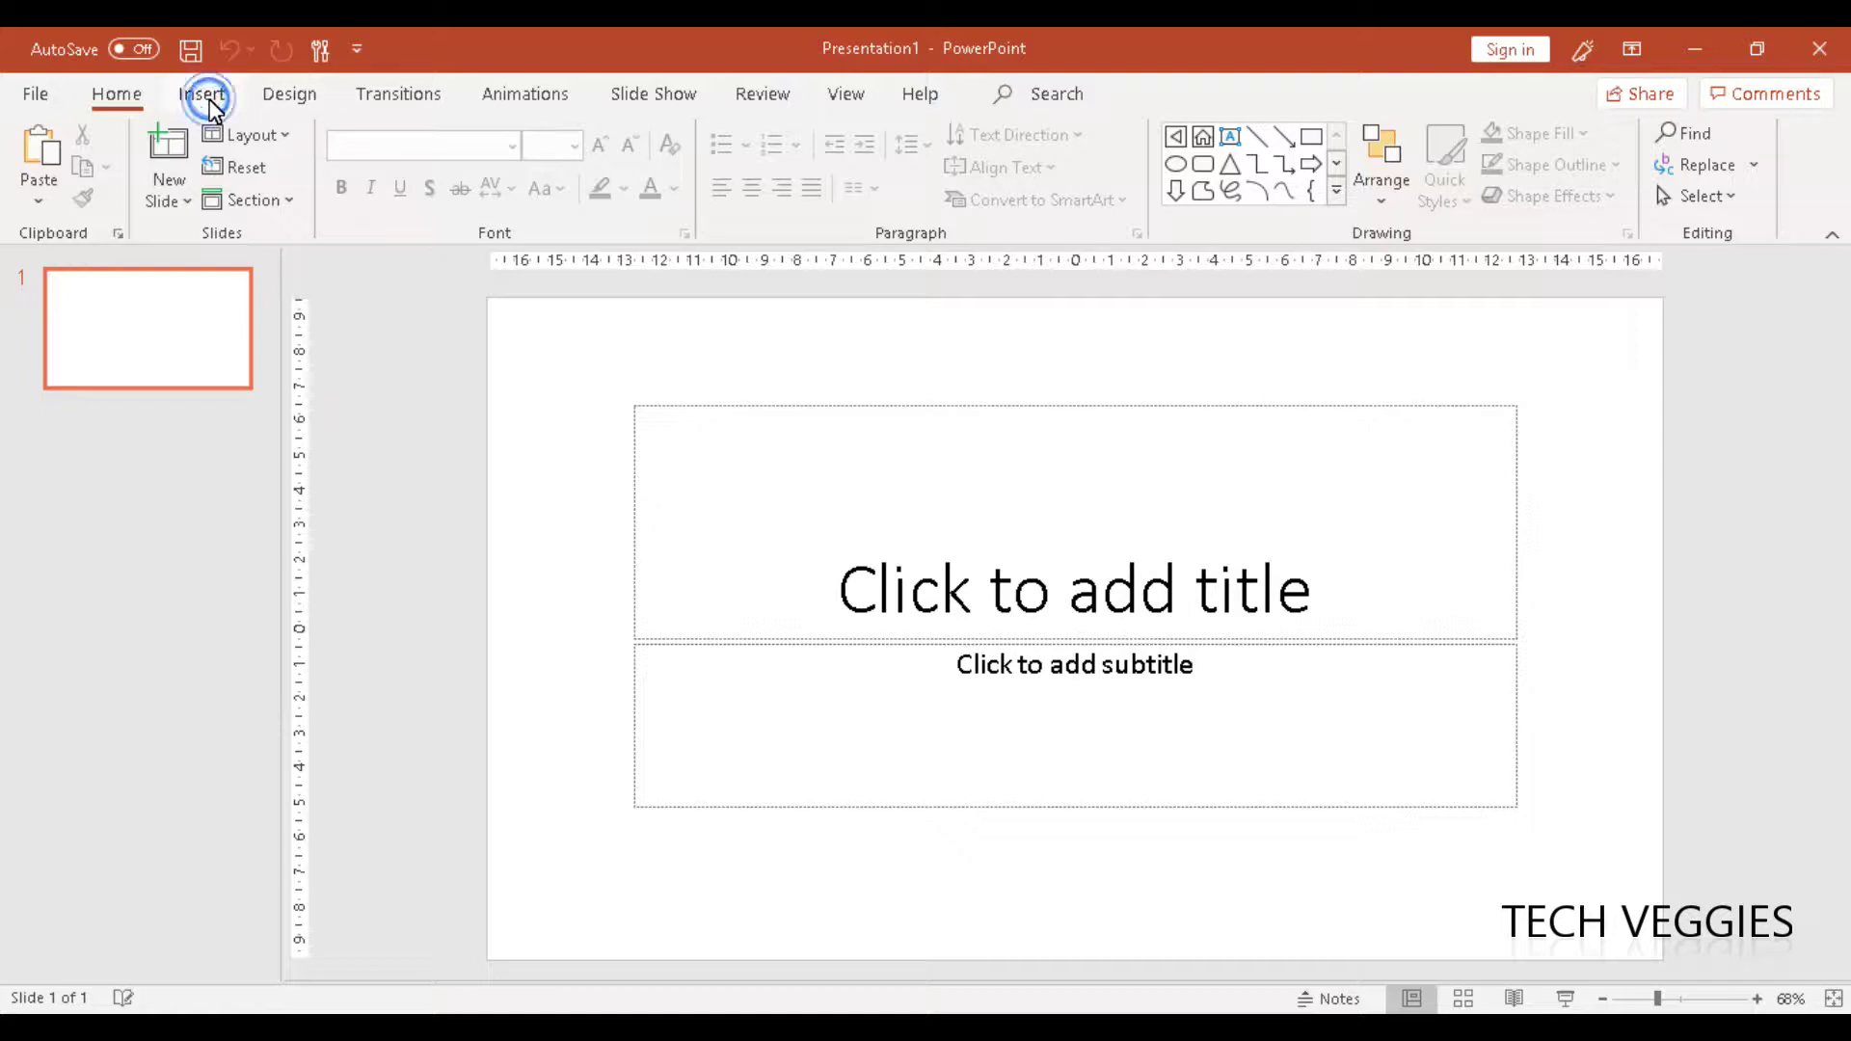
Show the Insert tab's media tools, try Screen Recording, and zoom the slide view to 70%
left_click(212, 106)
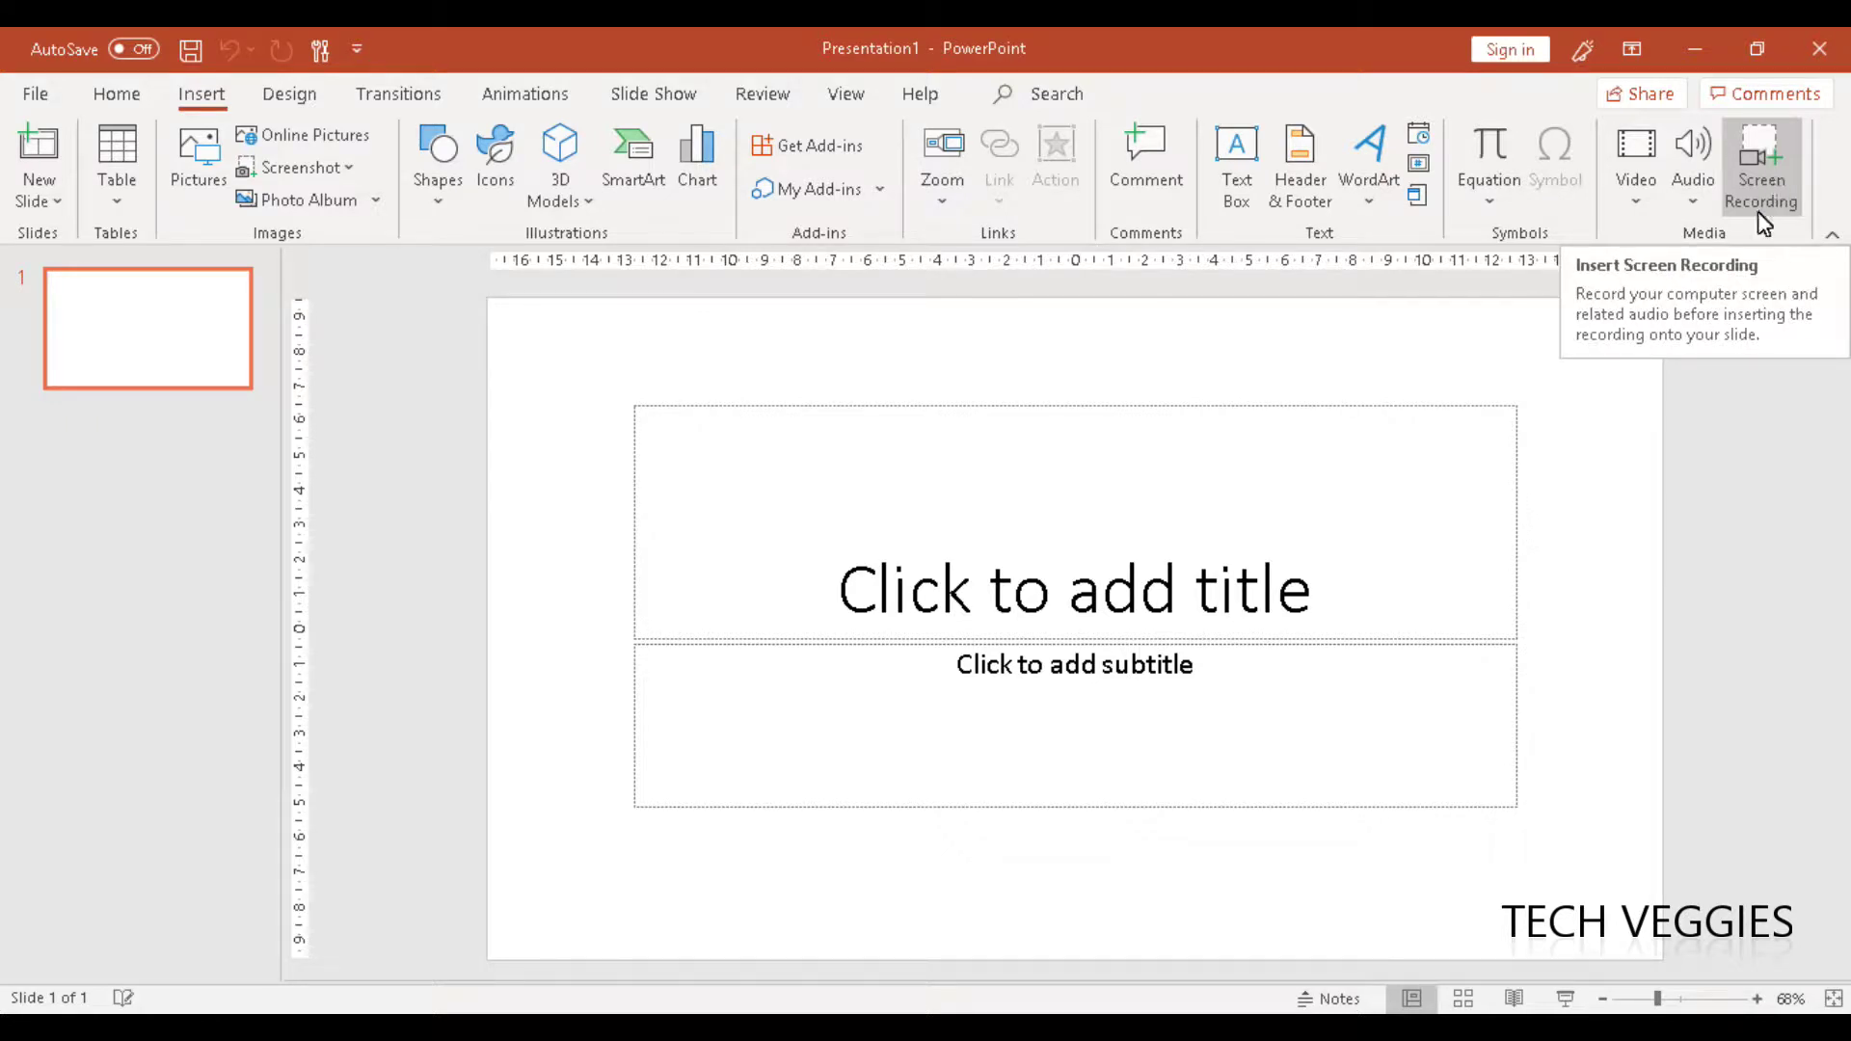
left_click(1757, 181)
left_click(1756, 998)
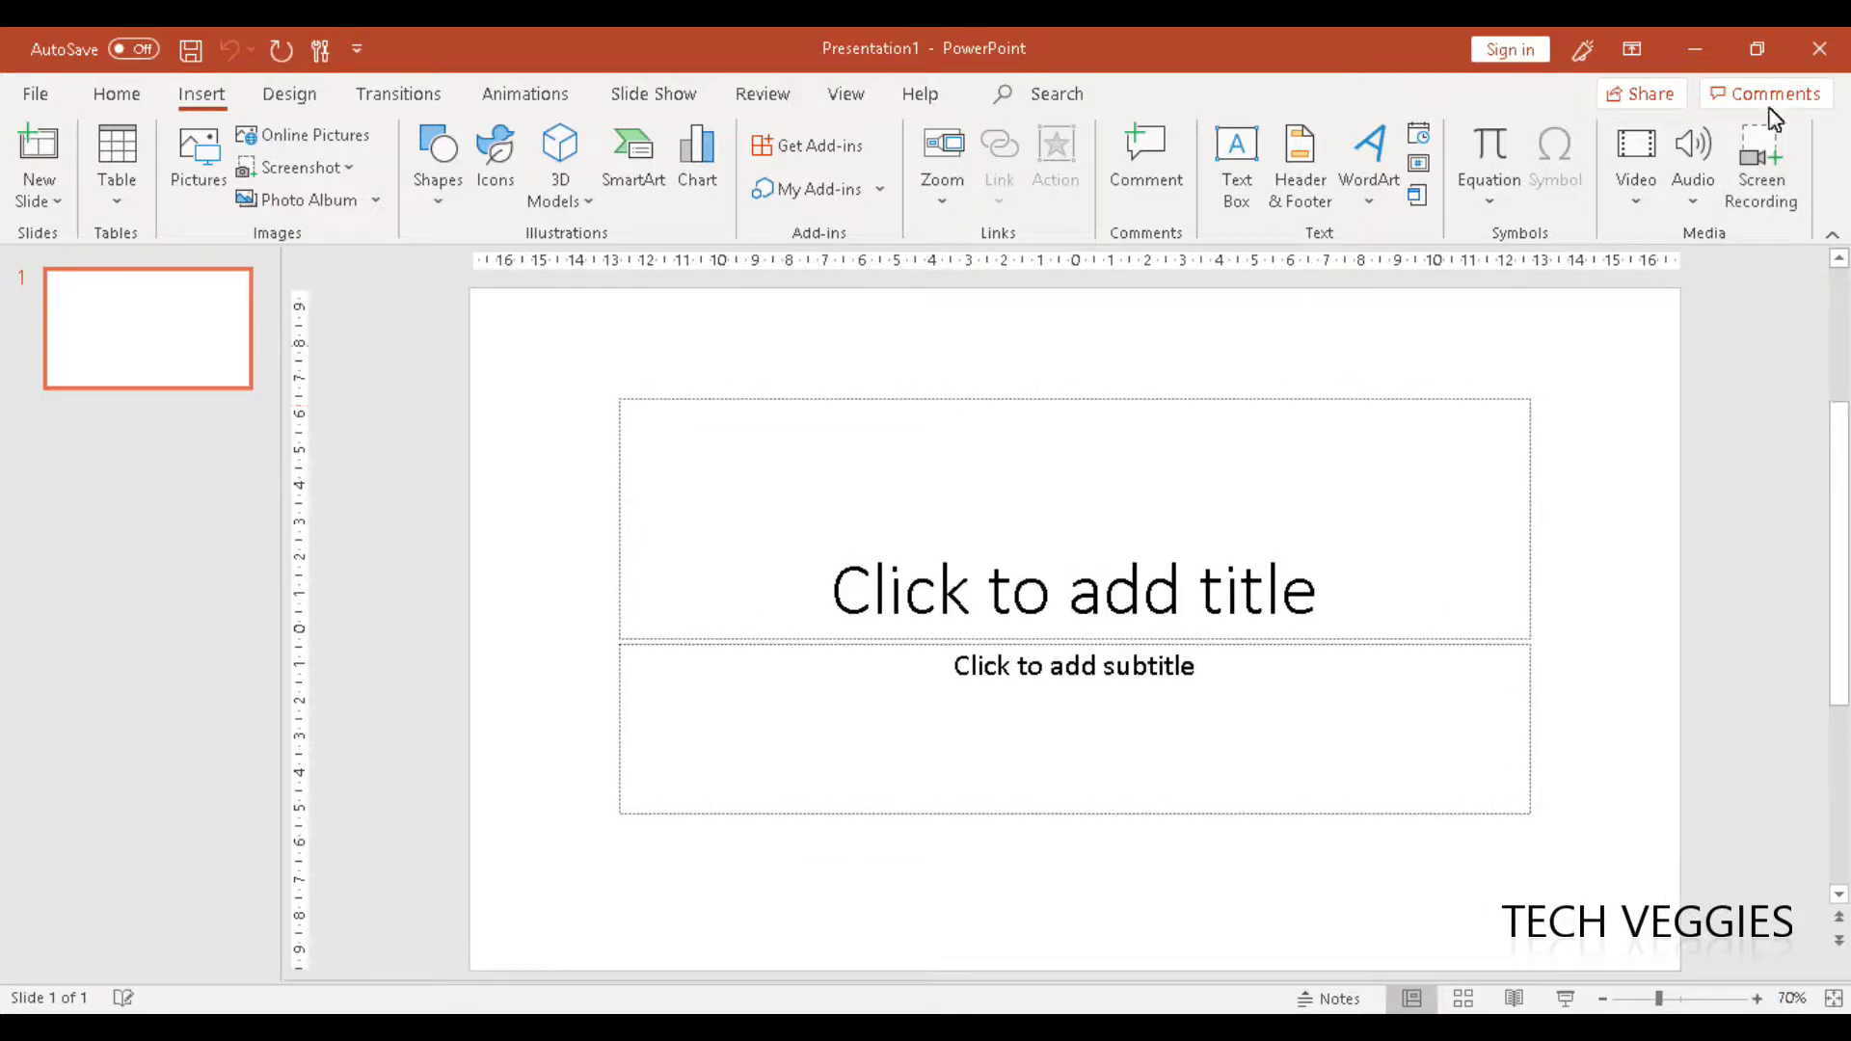
Start a new Screen Recording over the blank Word document and choose Select Area
left_click(1767, 170)
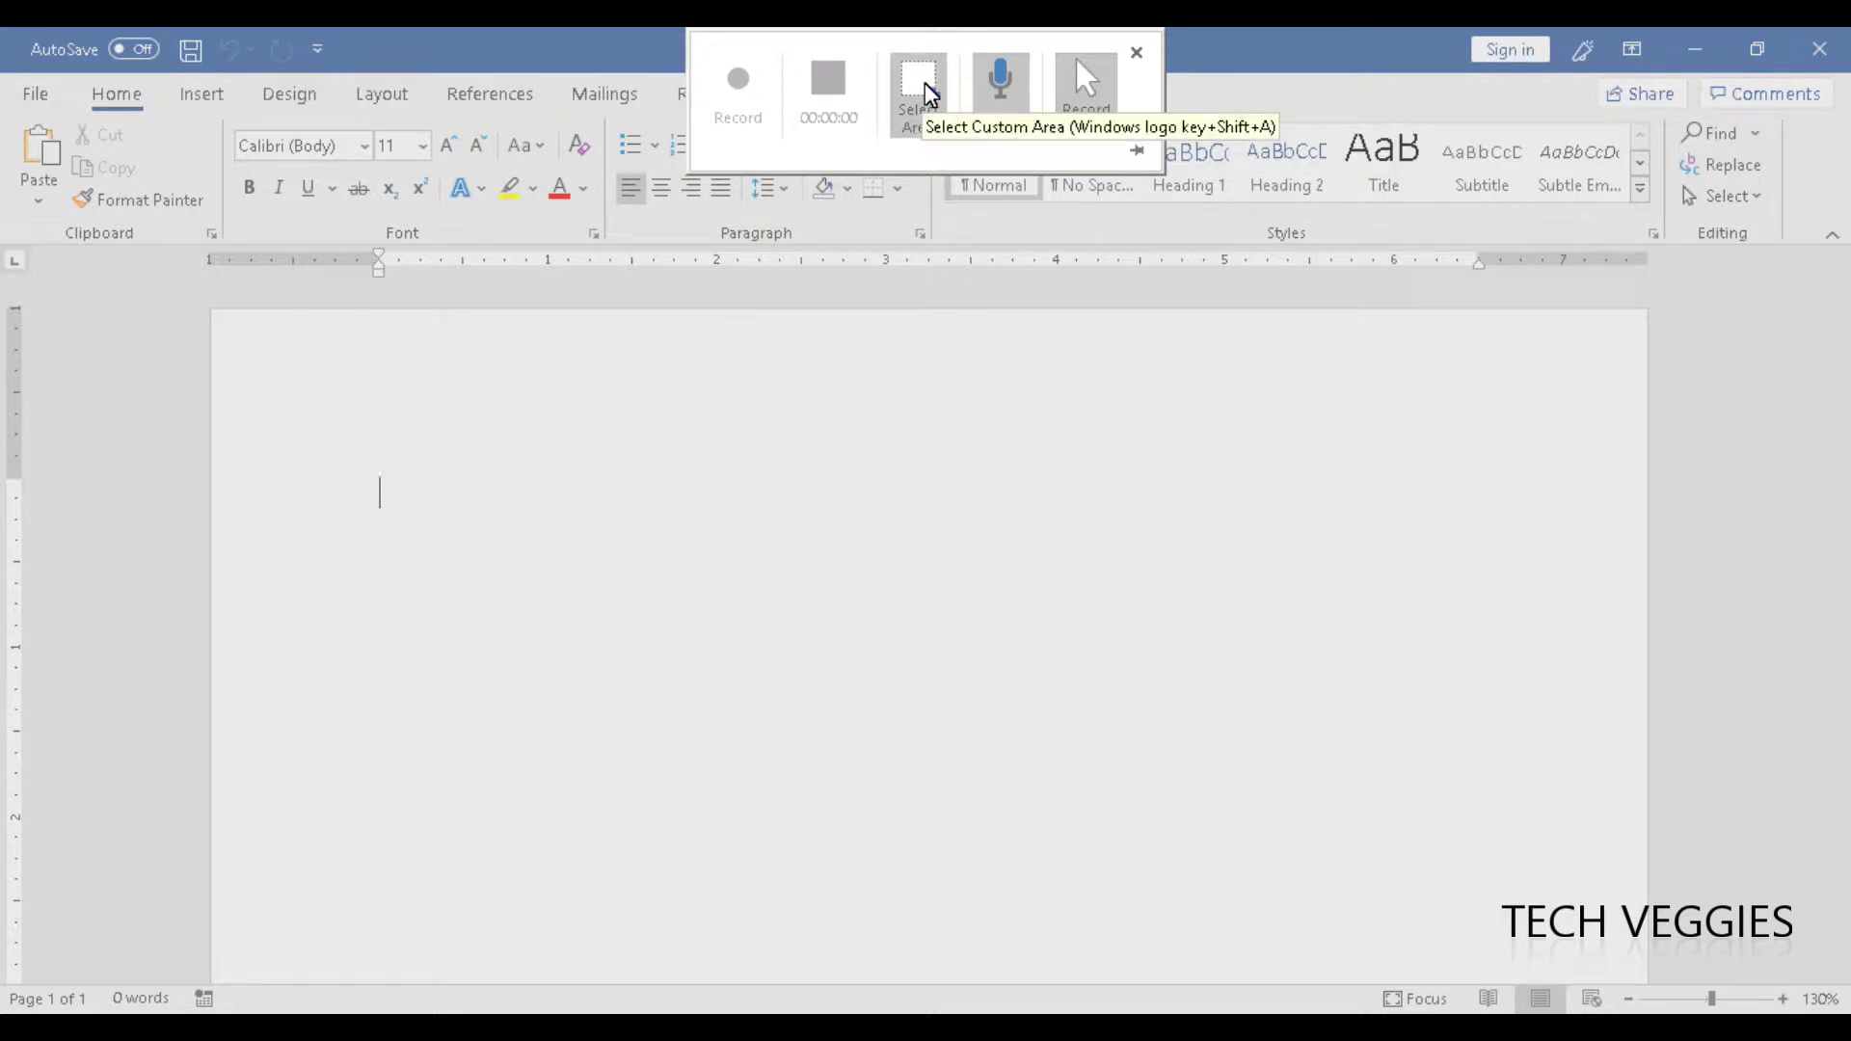
left_click(928, 92)
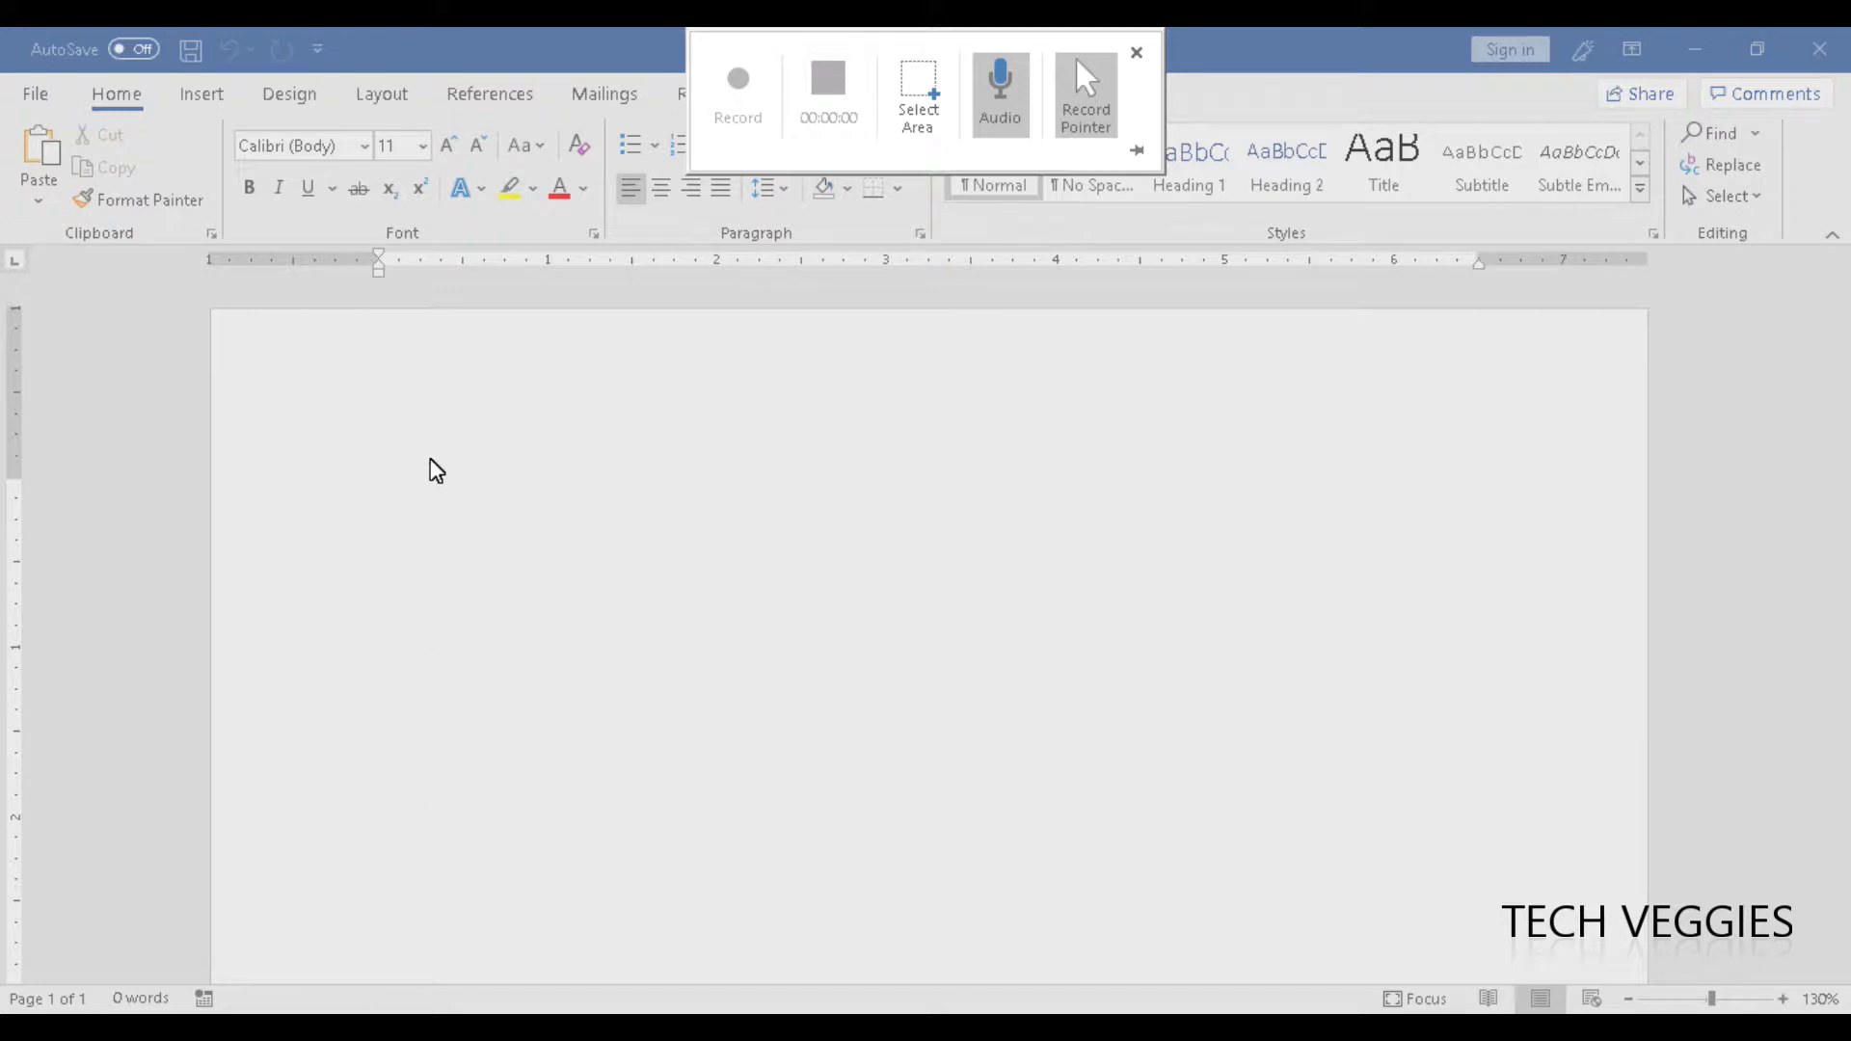
Mark the Word page's writing area as the capture region and start recording
left_click_drag(347, 314, 1641, 976)
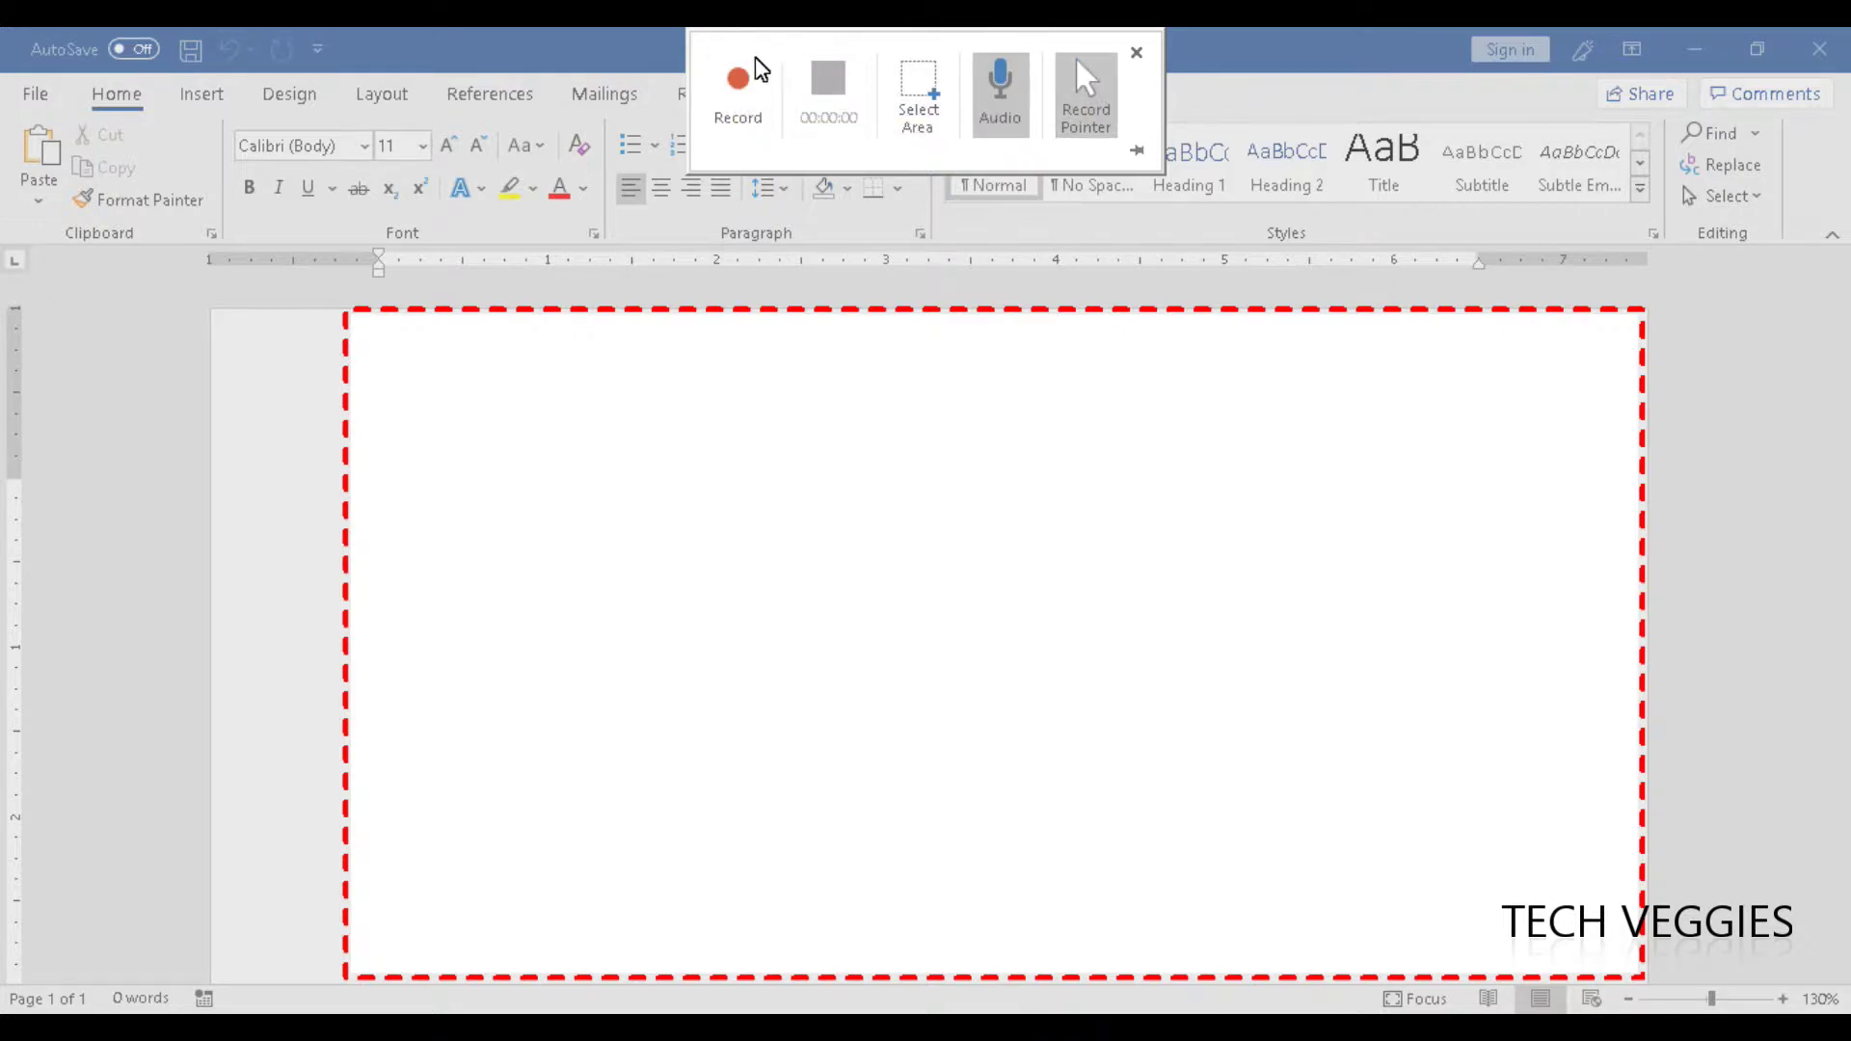
left_click(739, 95)
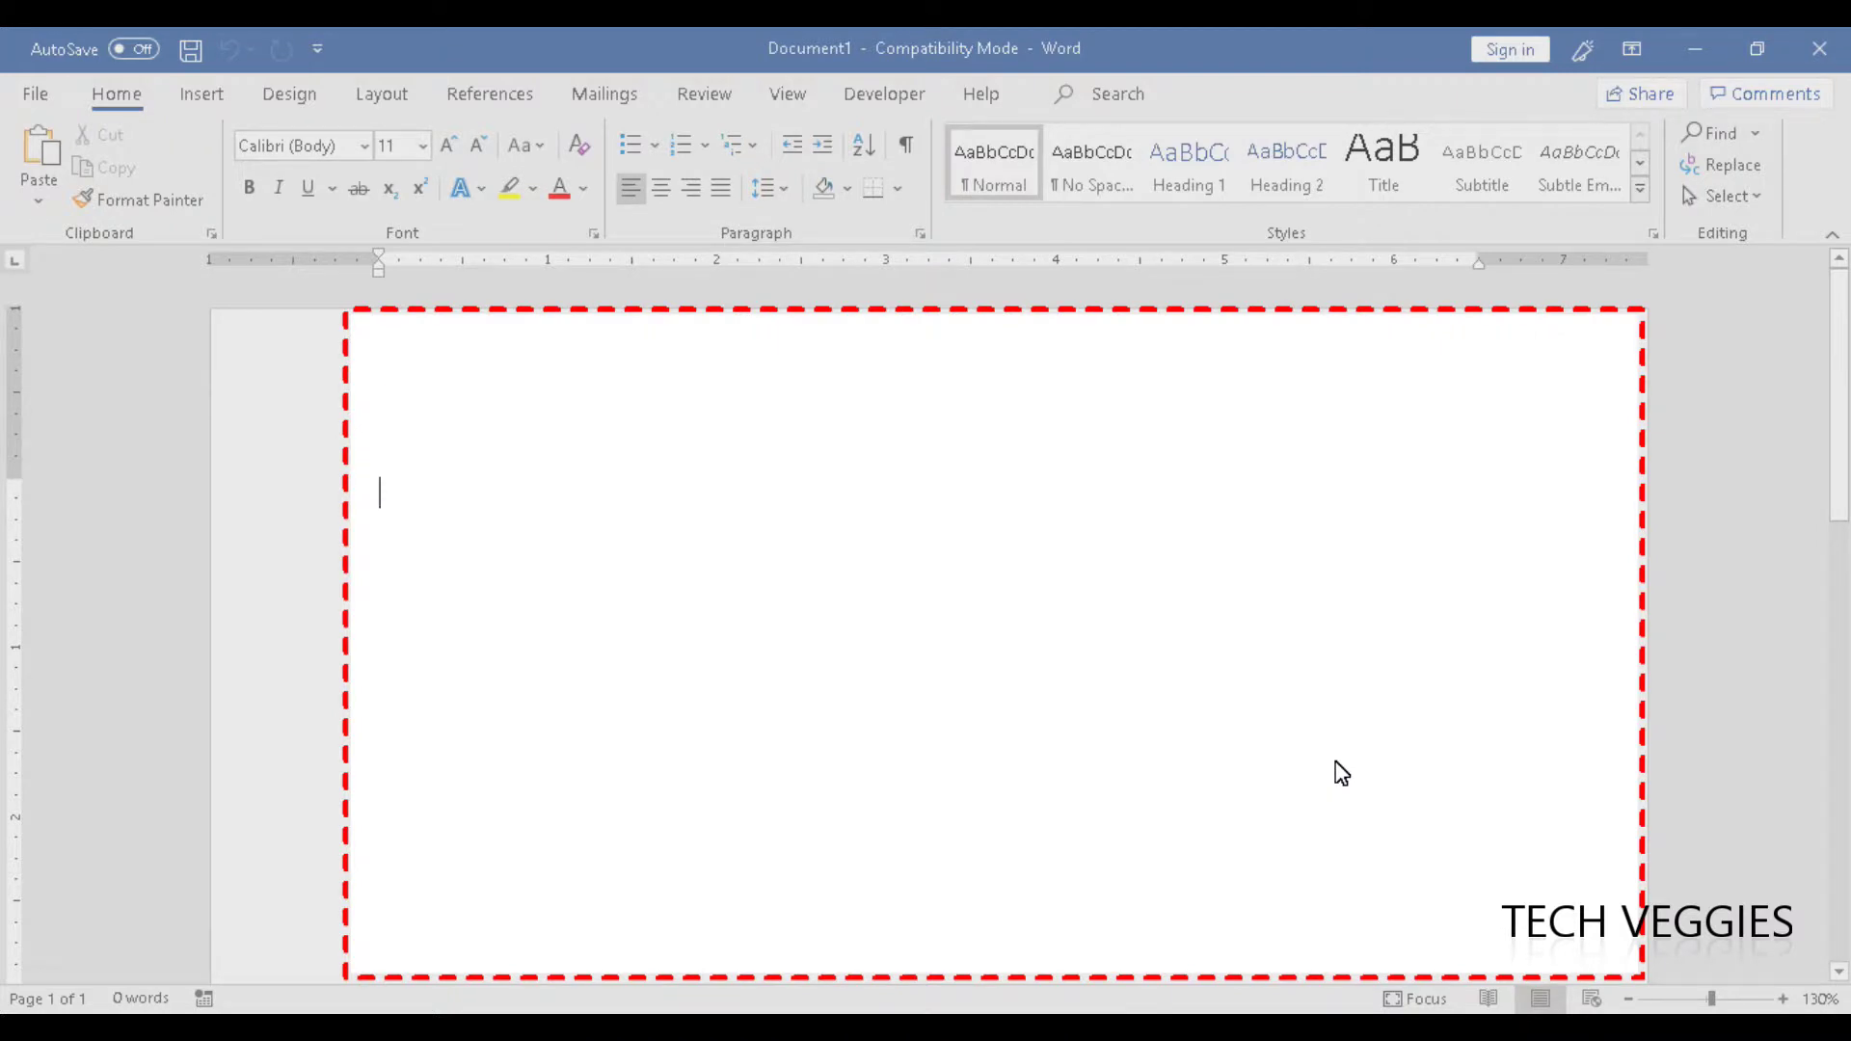
Type 'This is an example of using MS Powerpoint to record of capture your screen.' in Word
type("This is a")
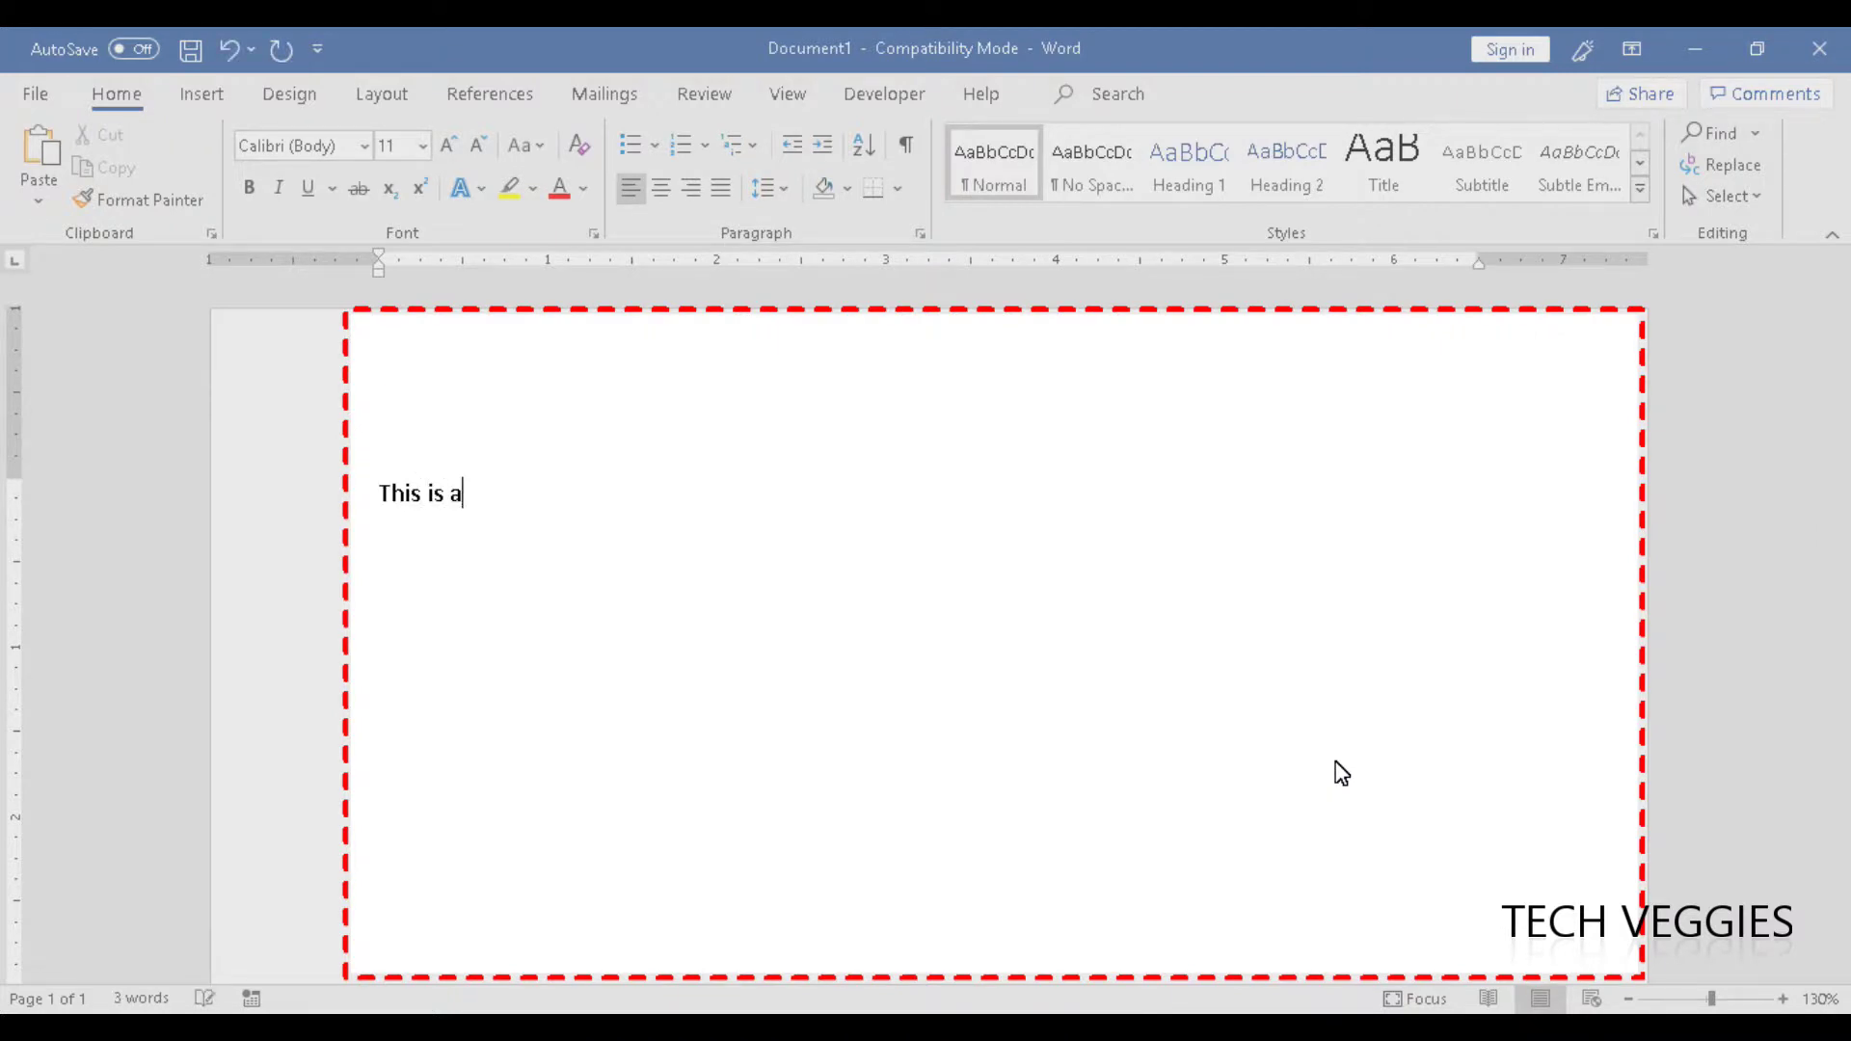
type("n example of usin")
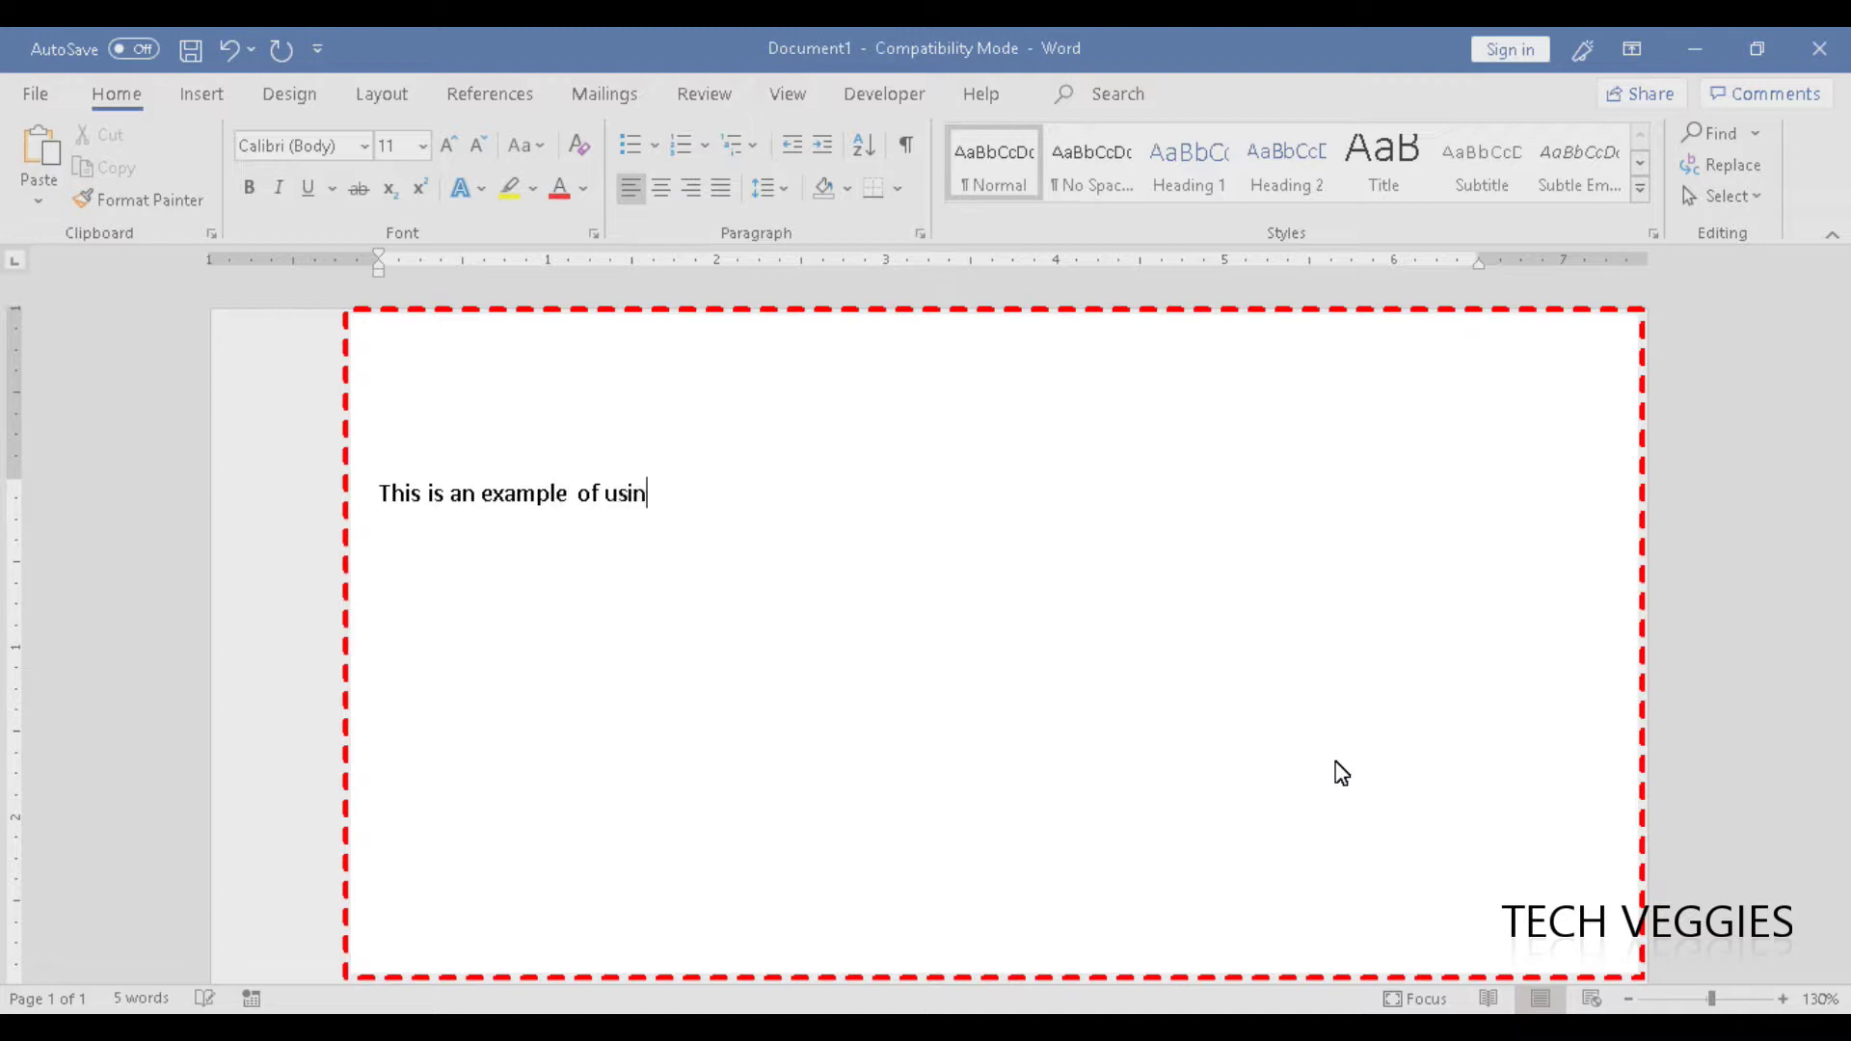
type("g MS Powerpoint ")
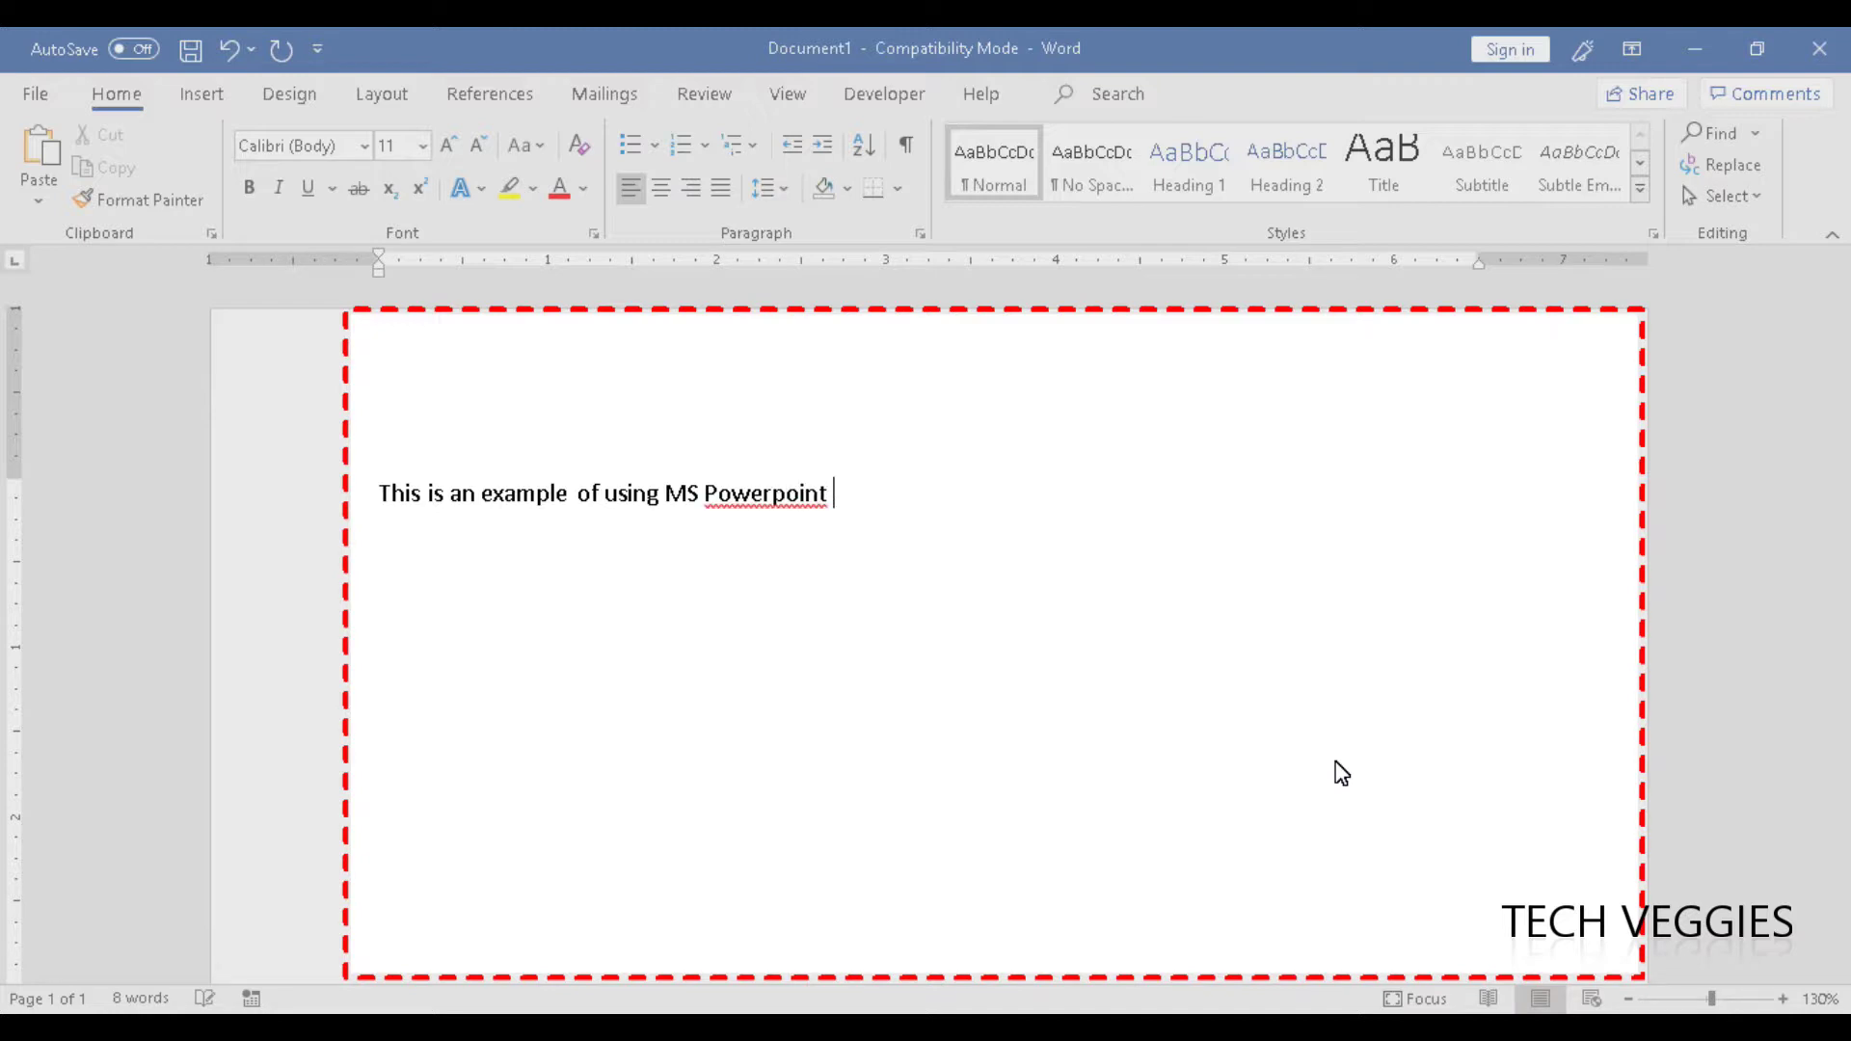
type("to record of cap")
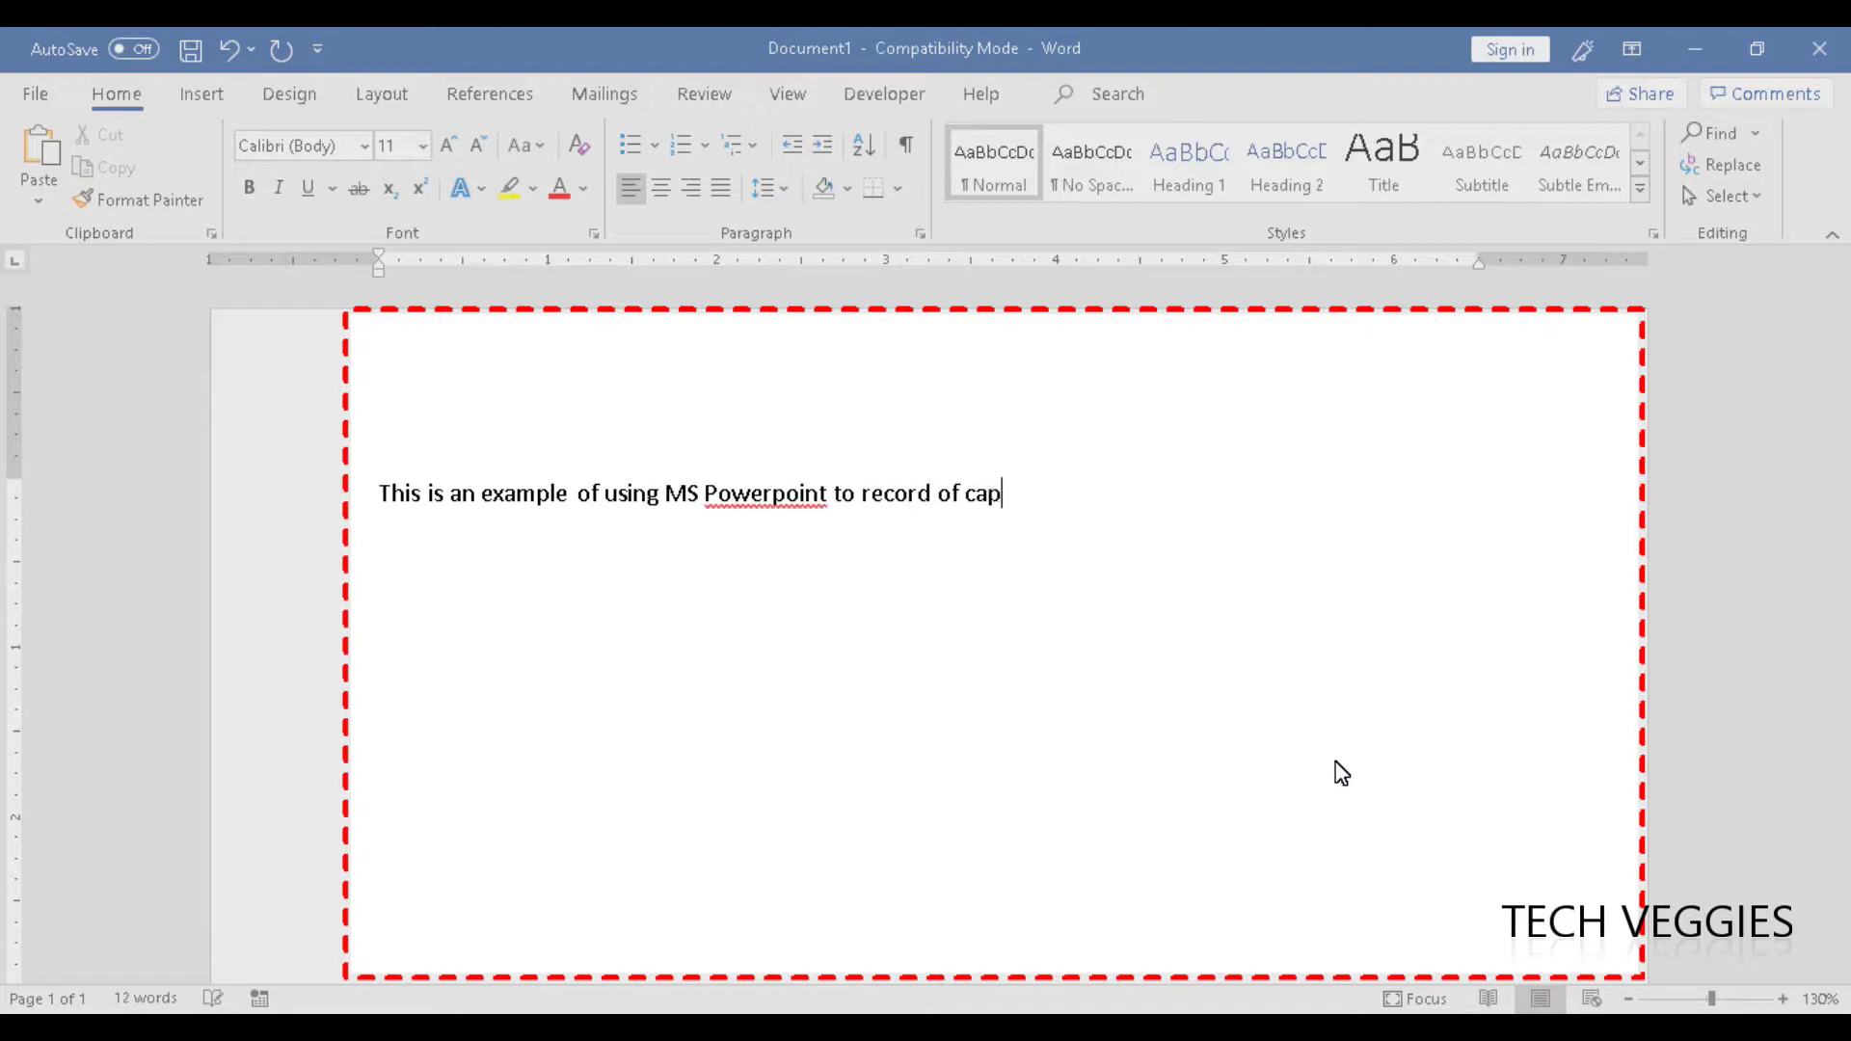
type("ture your screen.")
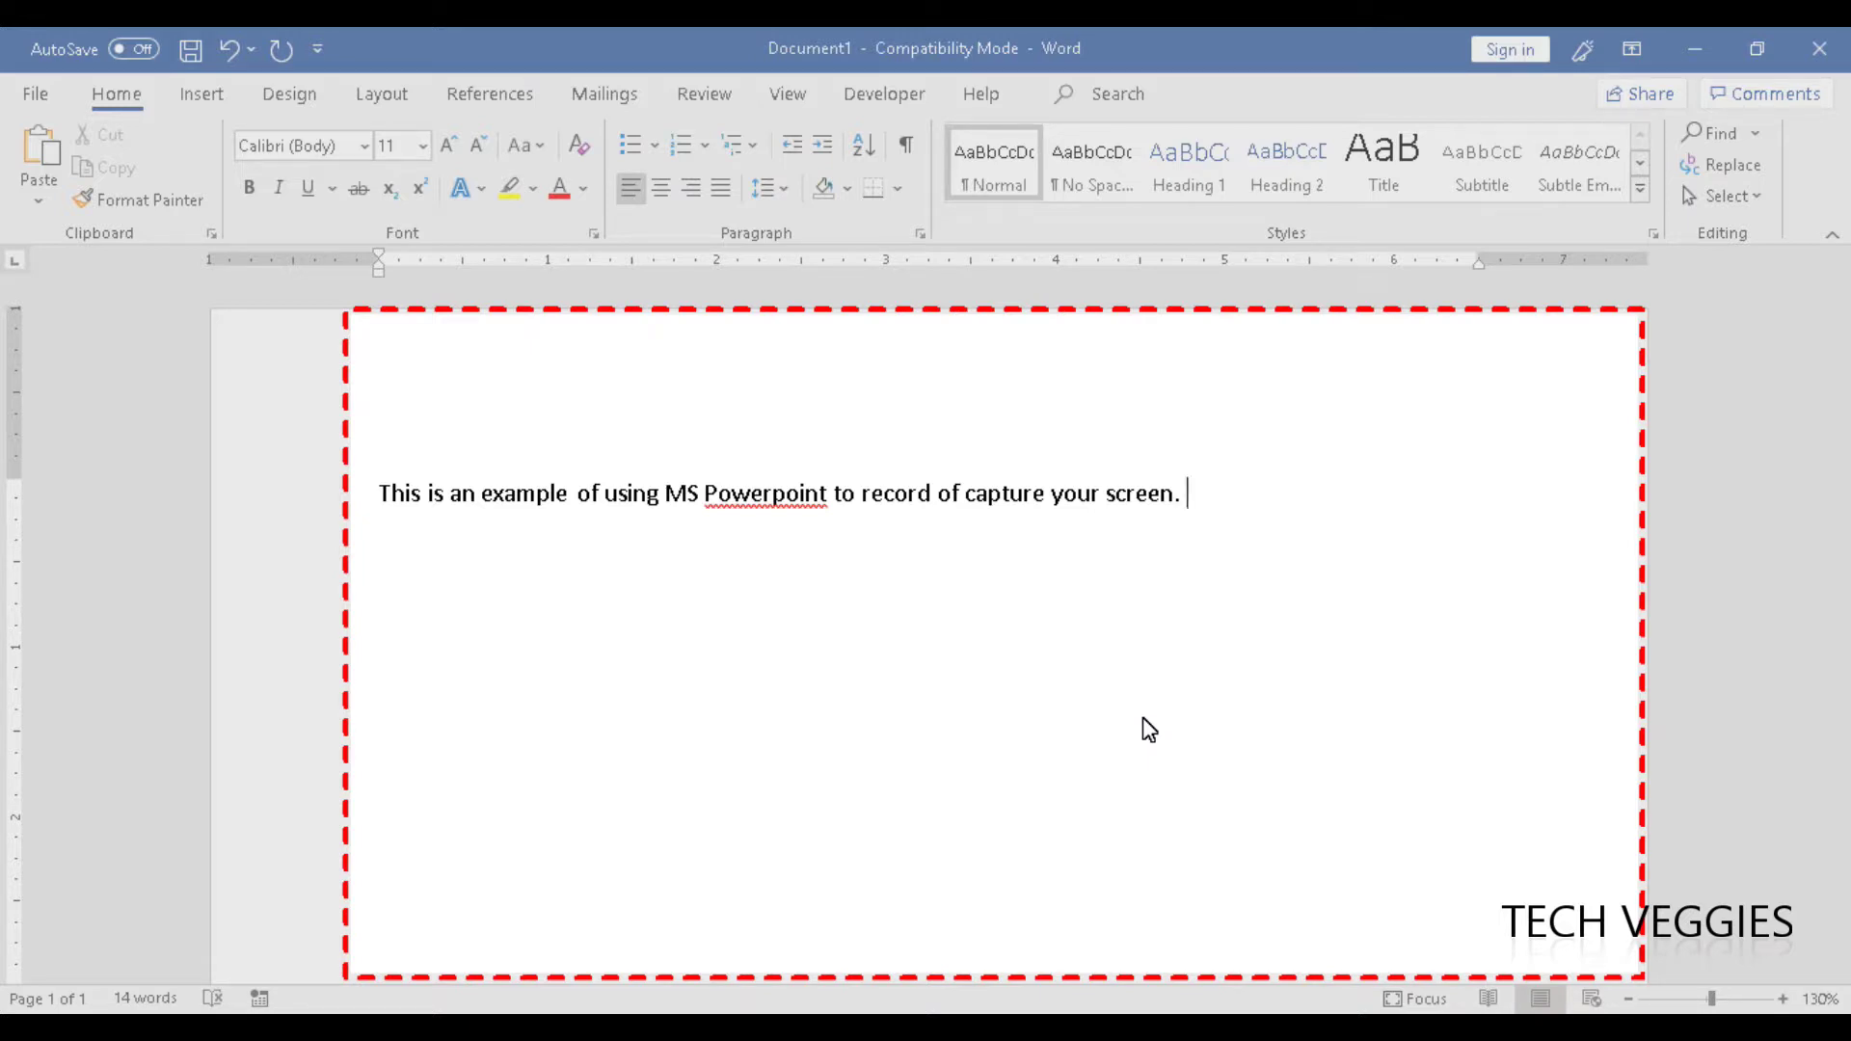
type("D")
key("BackSpace")
type("D")
mouse_move(923, 32)
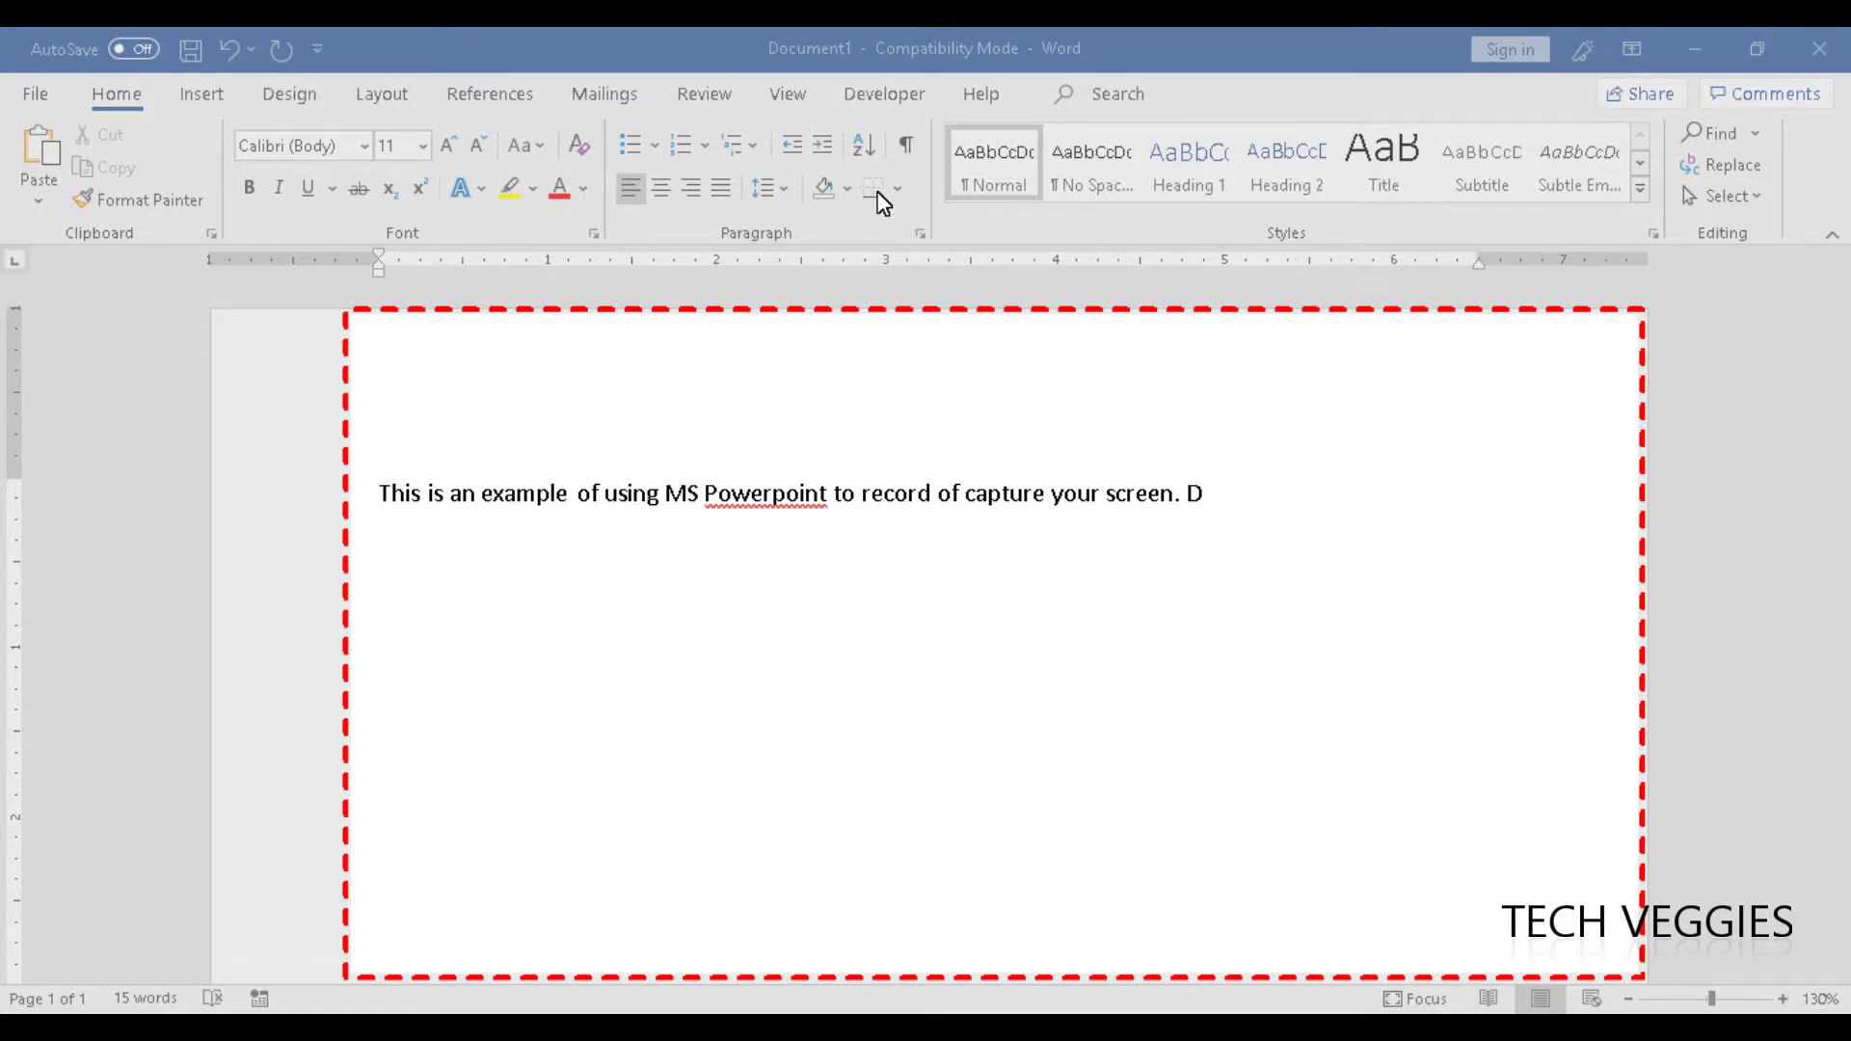
Stop recording with Windows+Shift+Q, then play and pause the inserted video on the slide
key("super+shift+q")
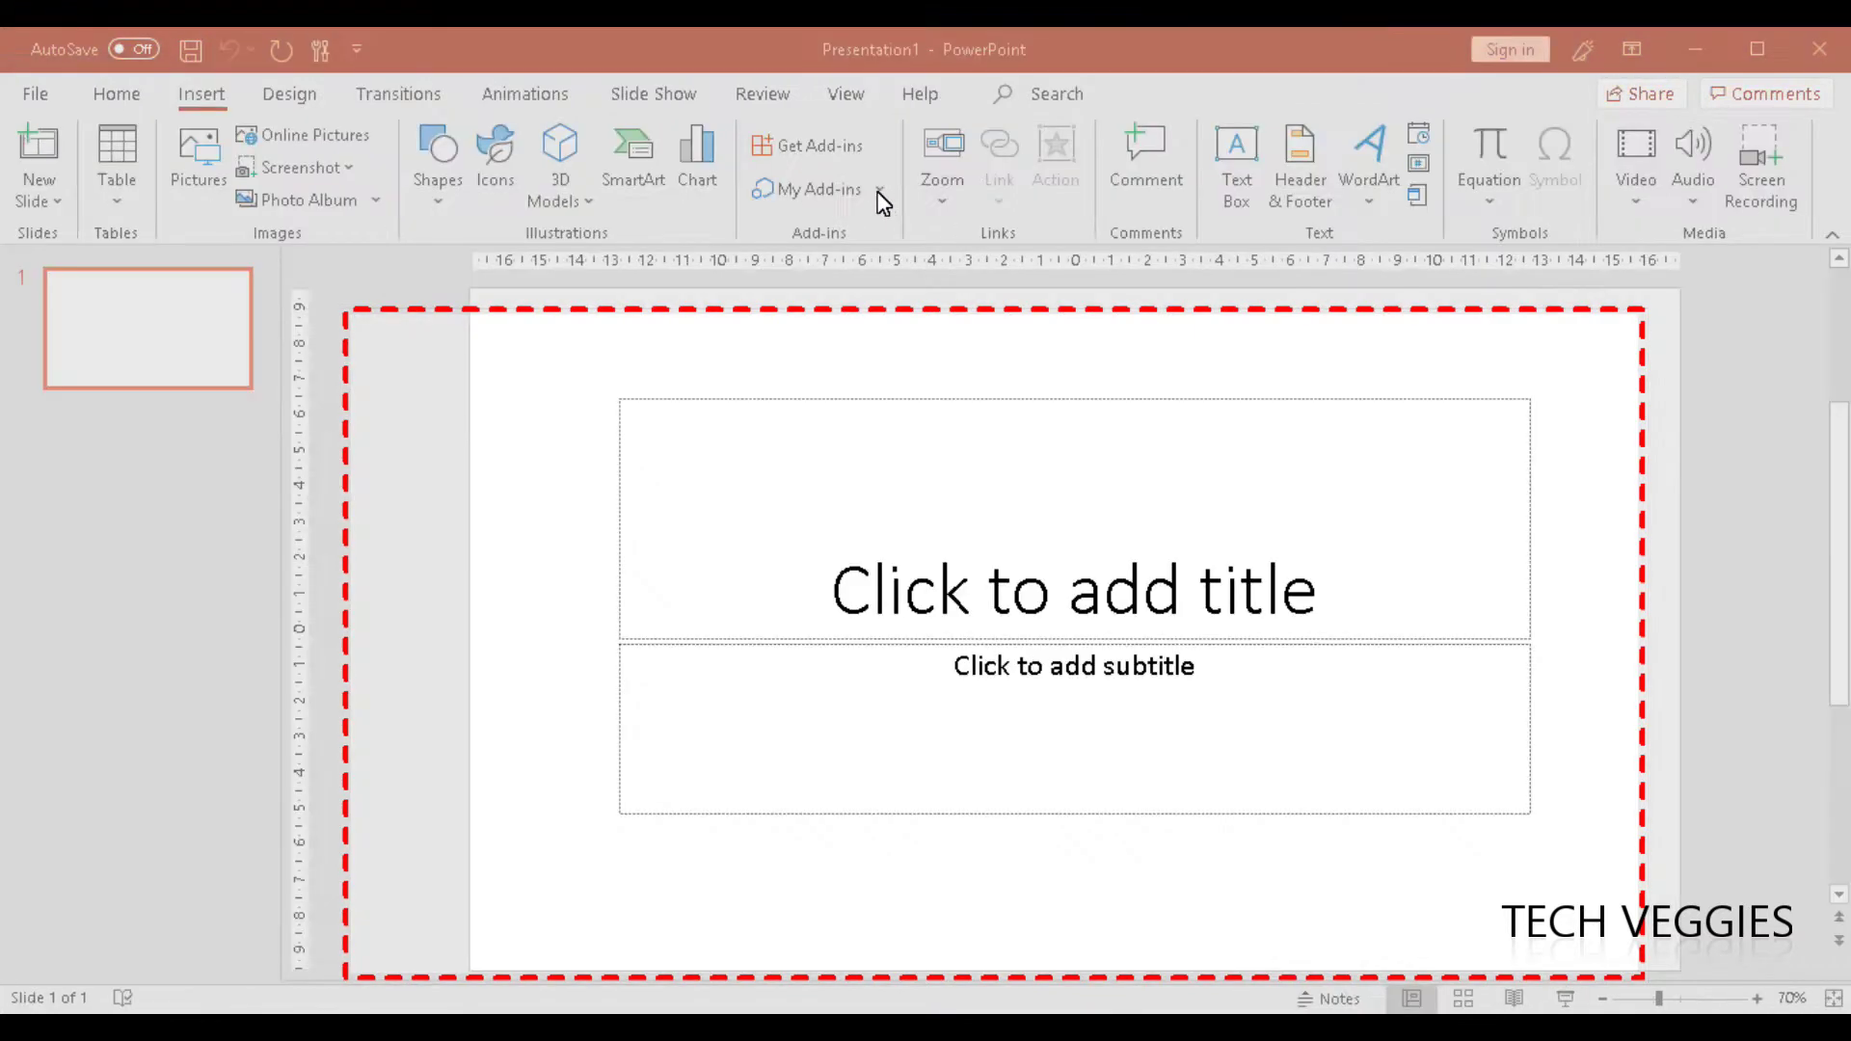
left_click(1043, 449)
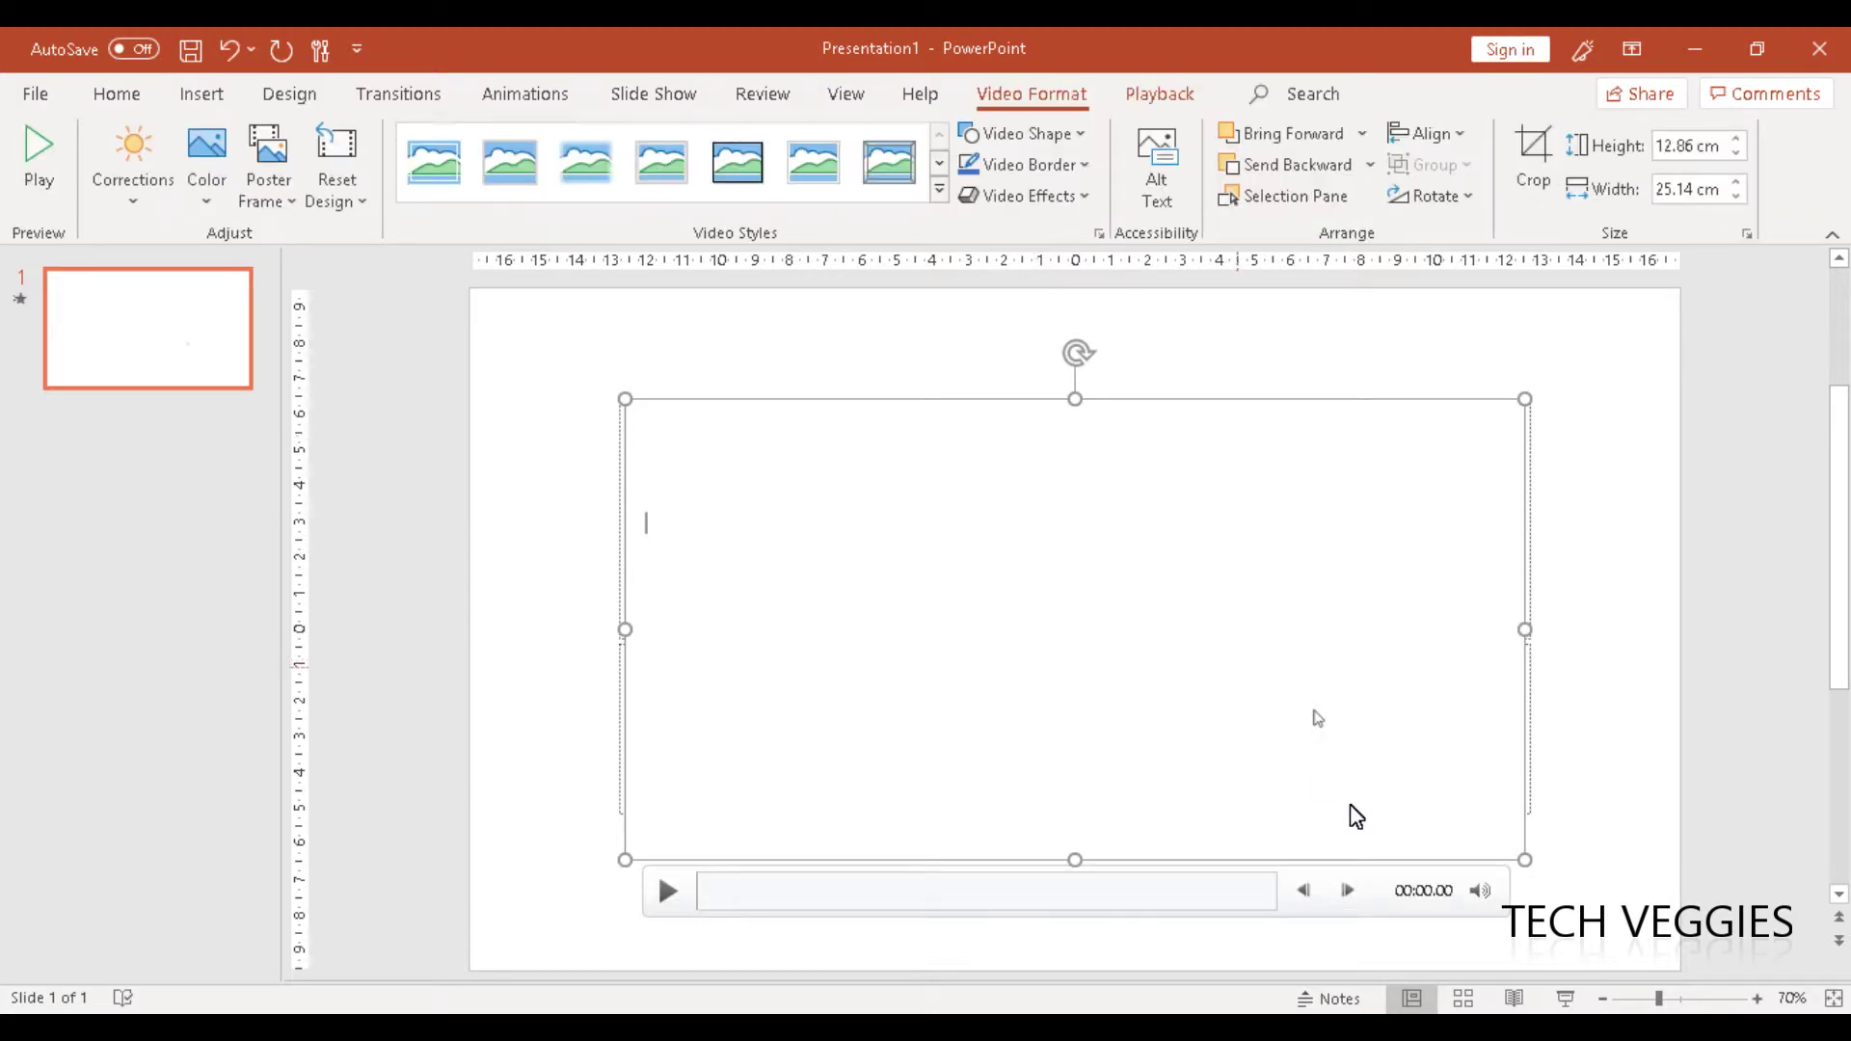
left_click(669, 891)
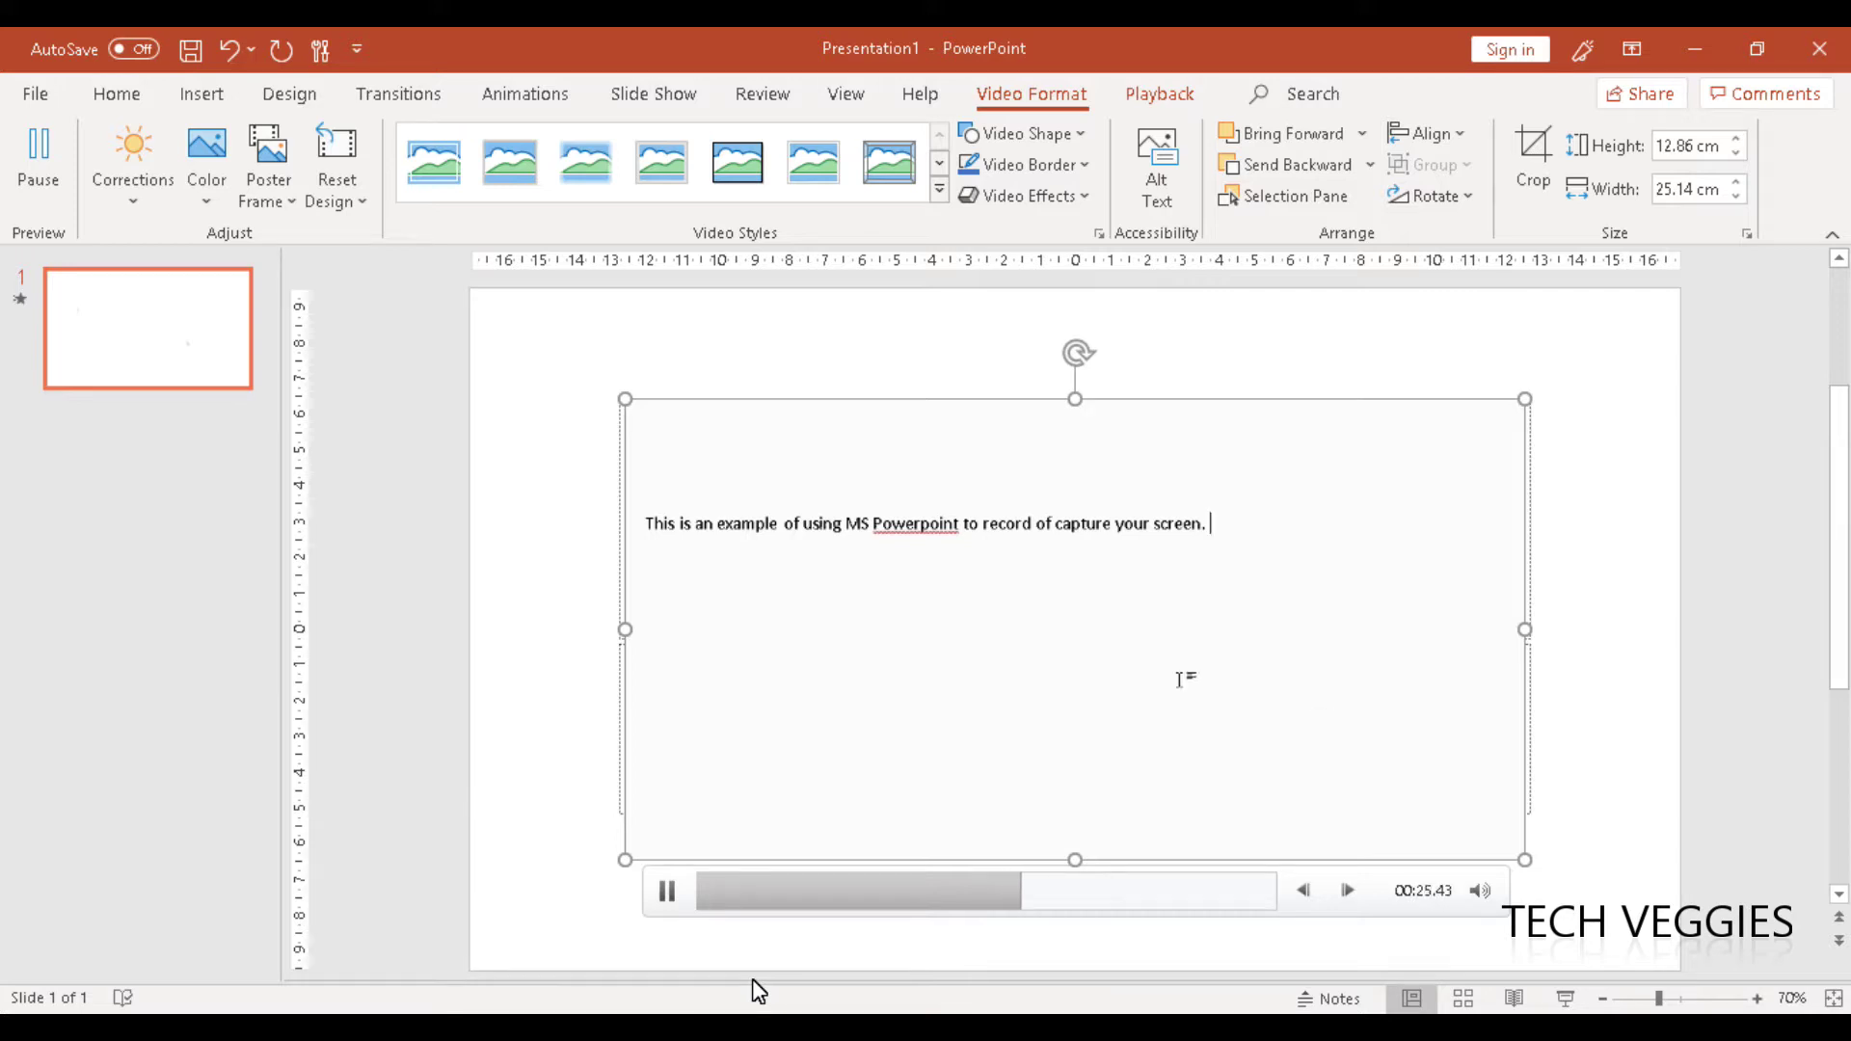
left_click(660, 889)
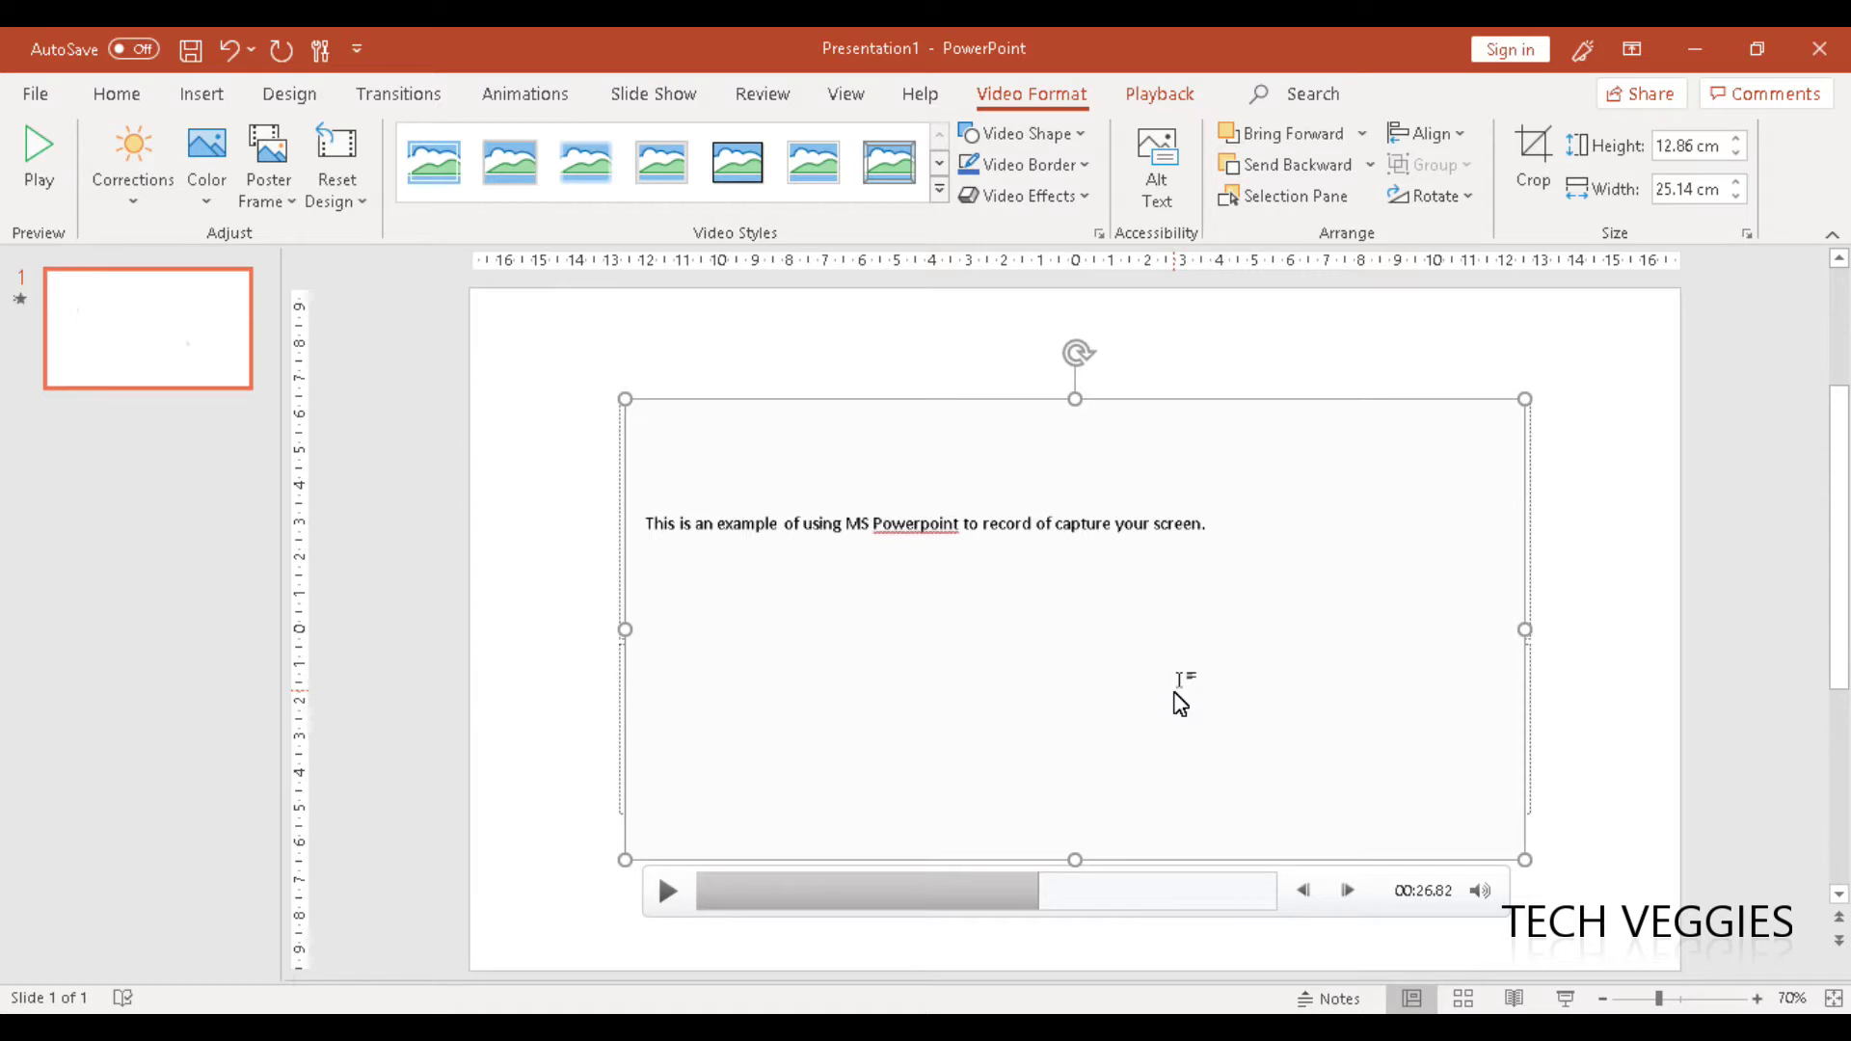
Export the slide's video with Save Media As, renaming Media1 to 'TestMS Powerpoint' as MP4
right_click(878, 409)
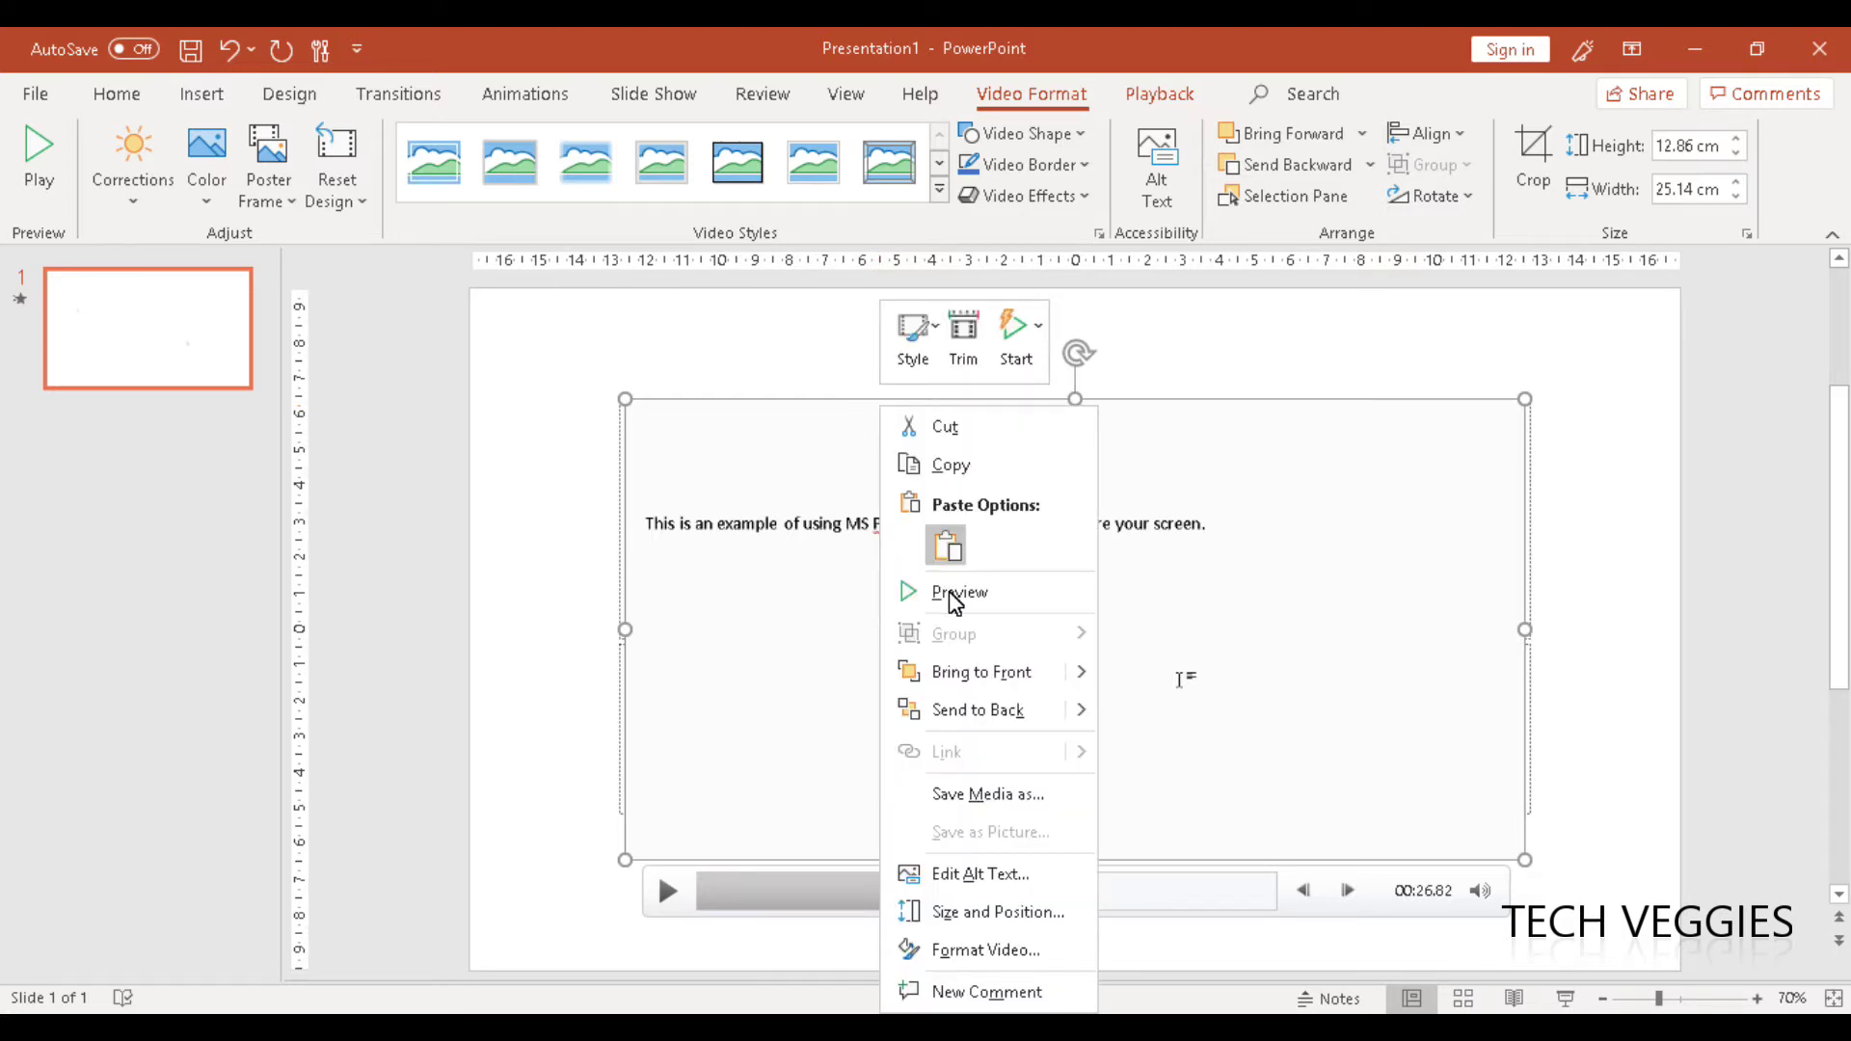
left_click(1013, 794)
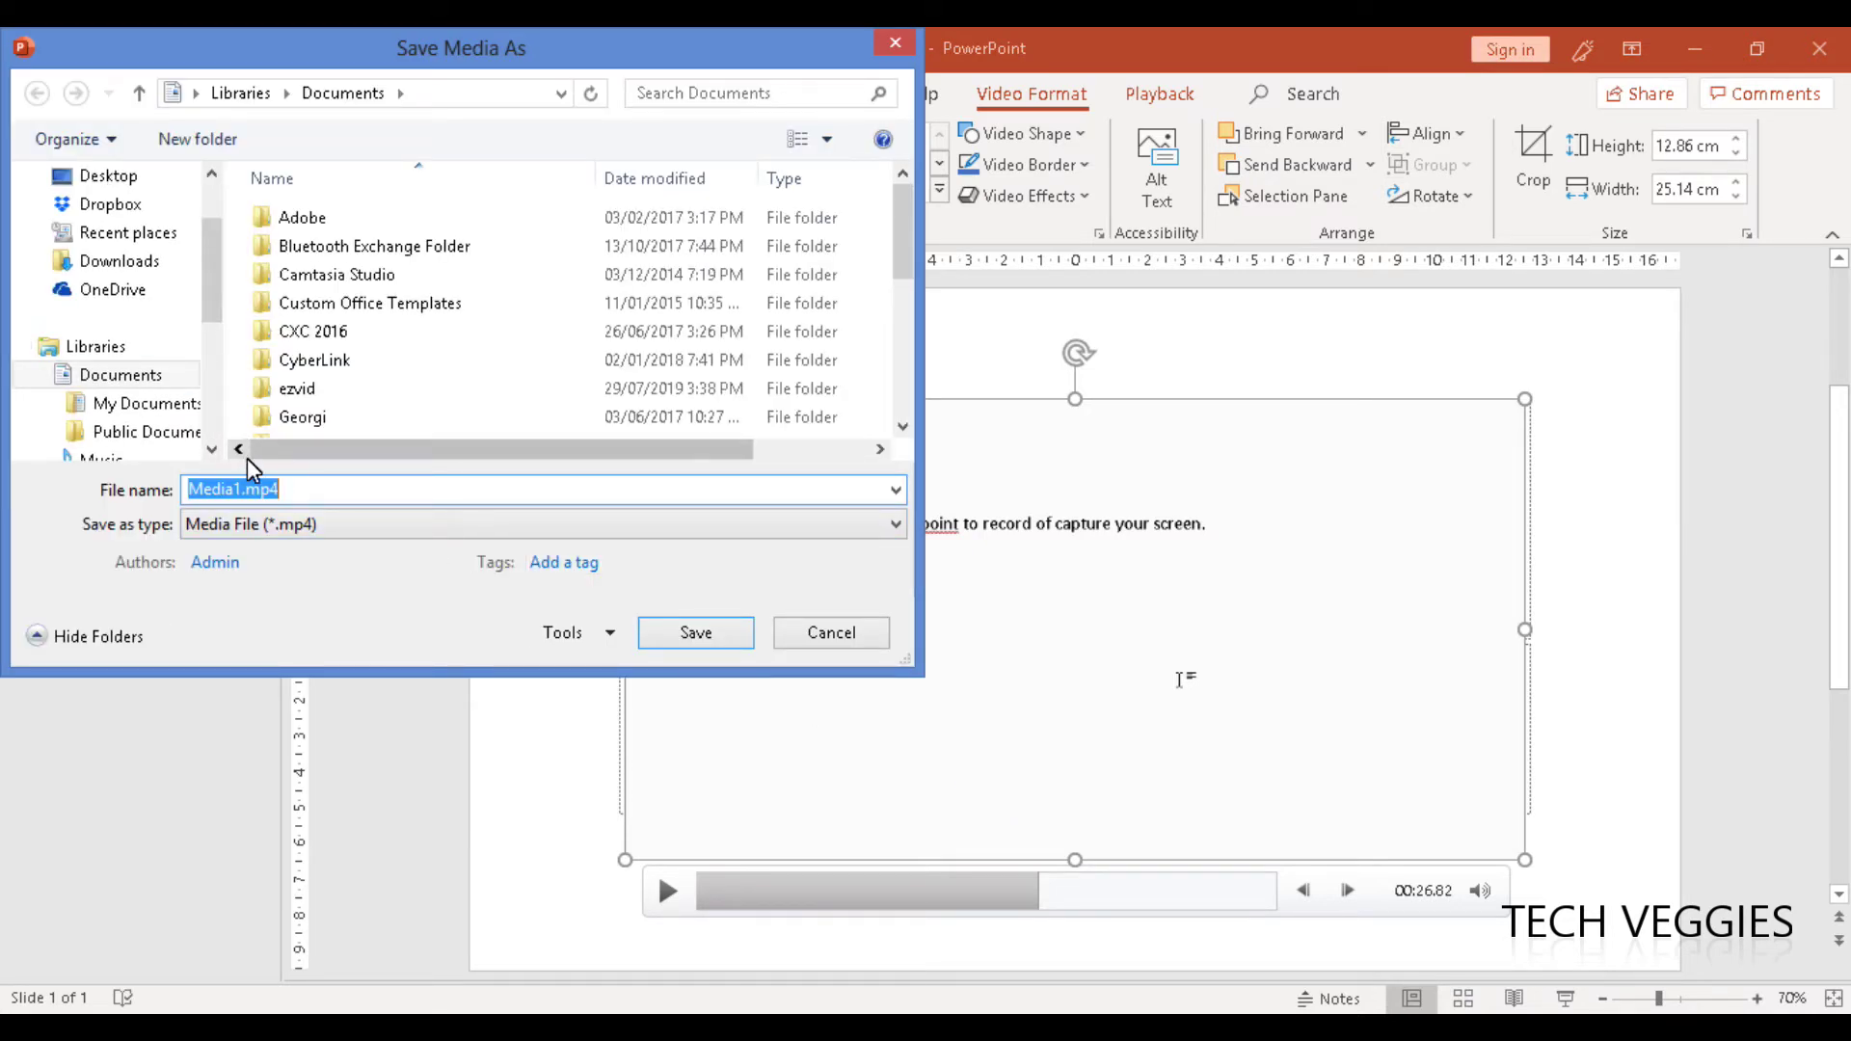
left_click(242, 490)
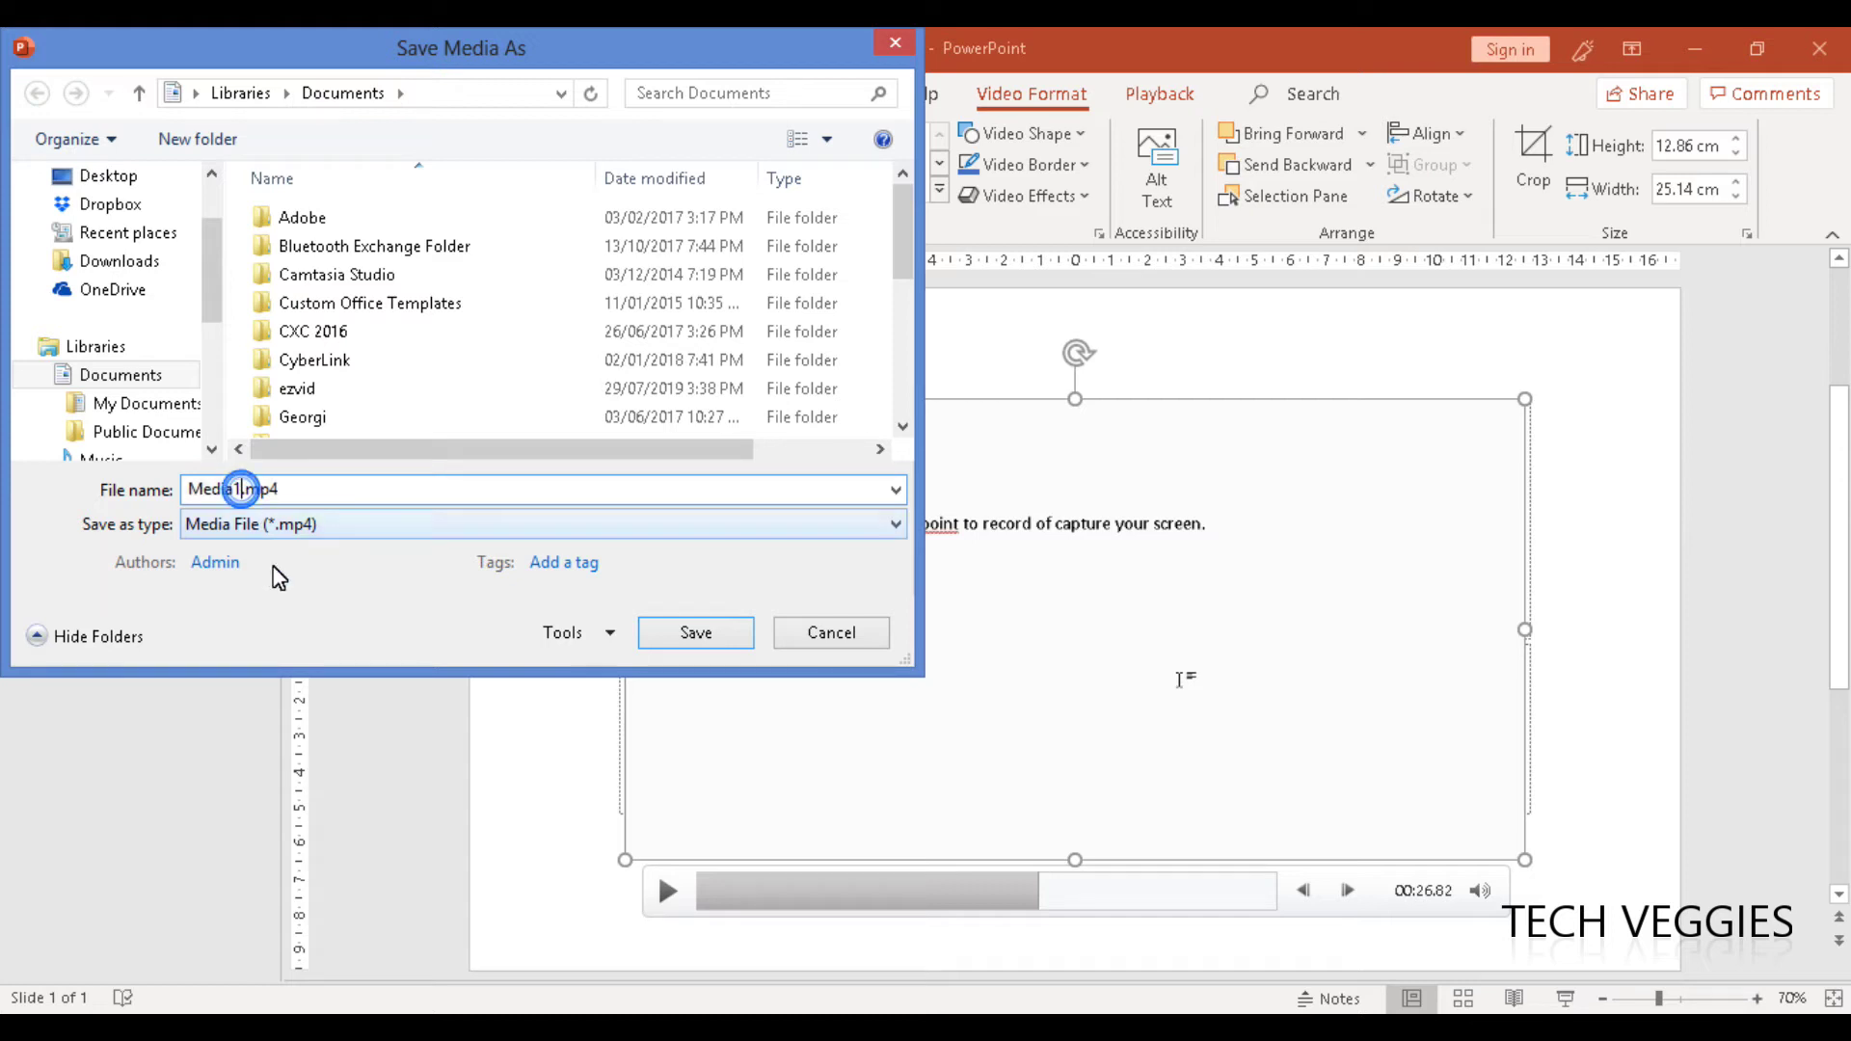
key("BackSpace")
key("BackSpace")
key("BackSpace")
key("BackSpace")
key("BackSpace")
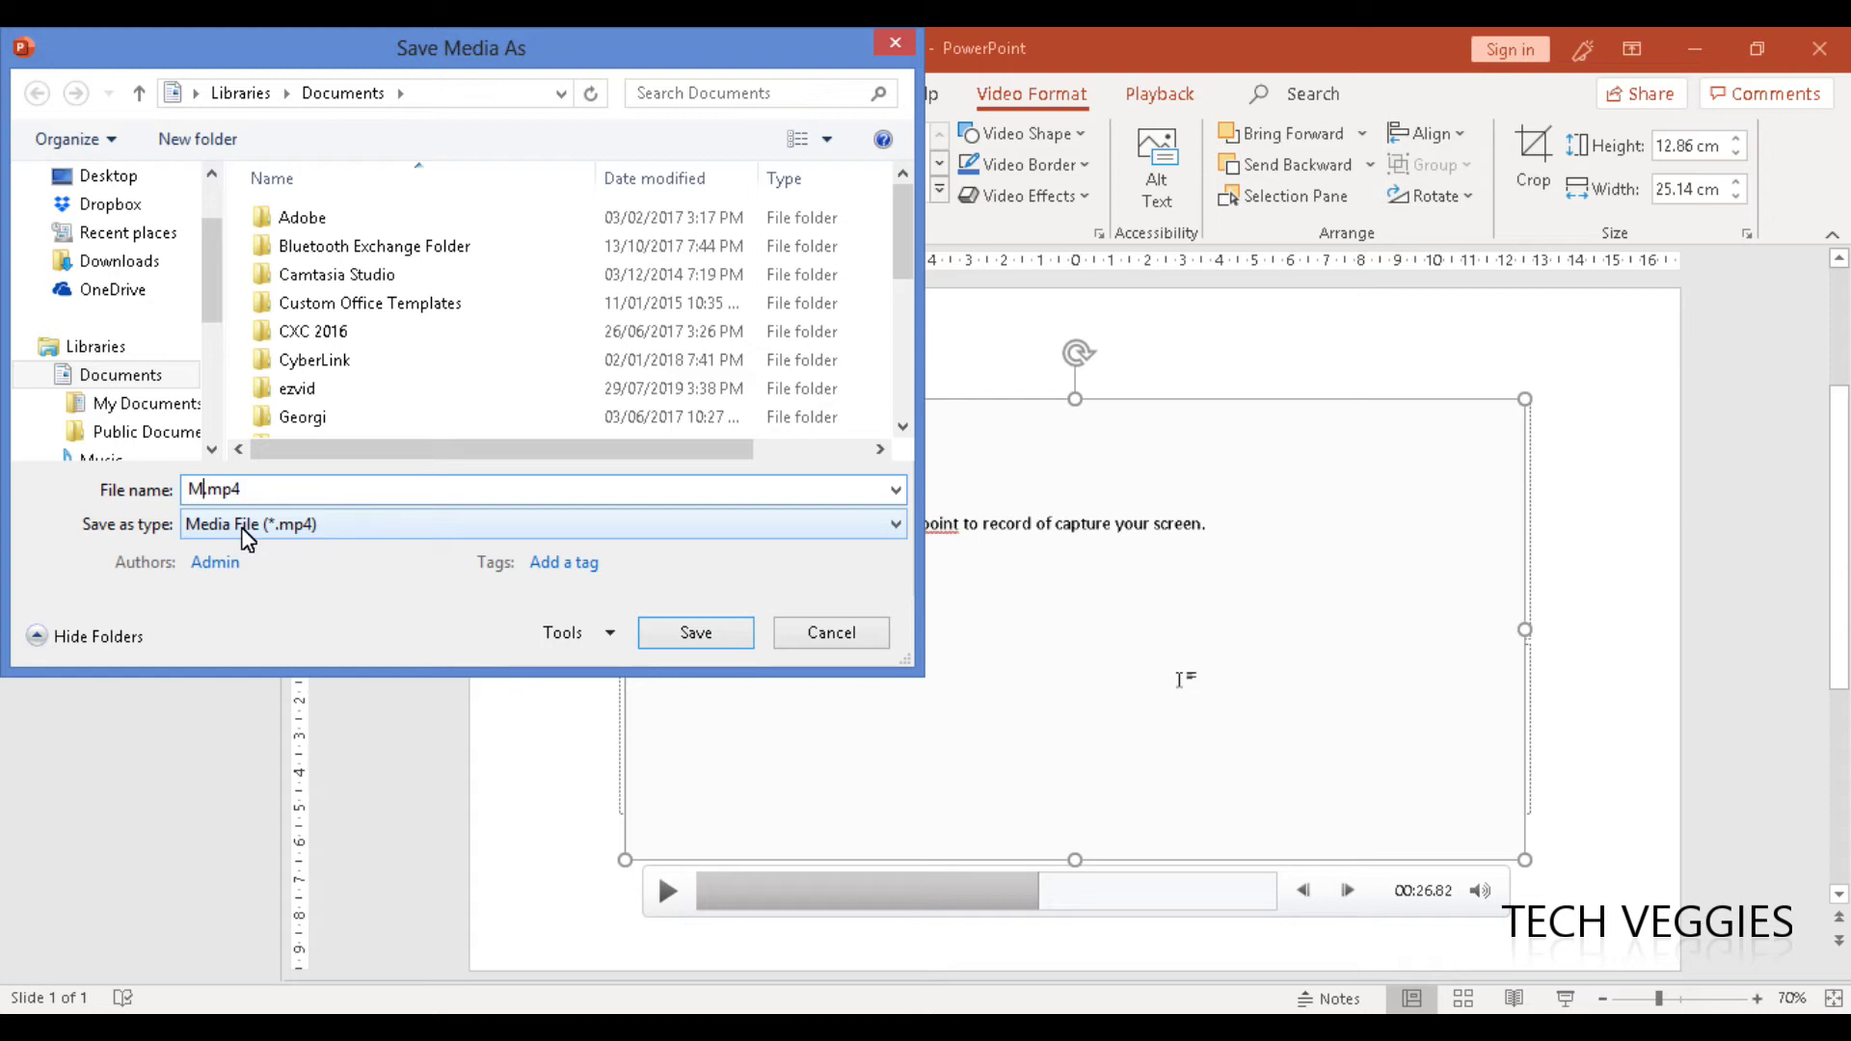
key("BackSpace")
type("TestMS Powerpoint")
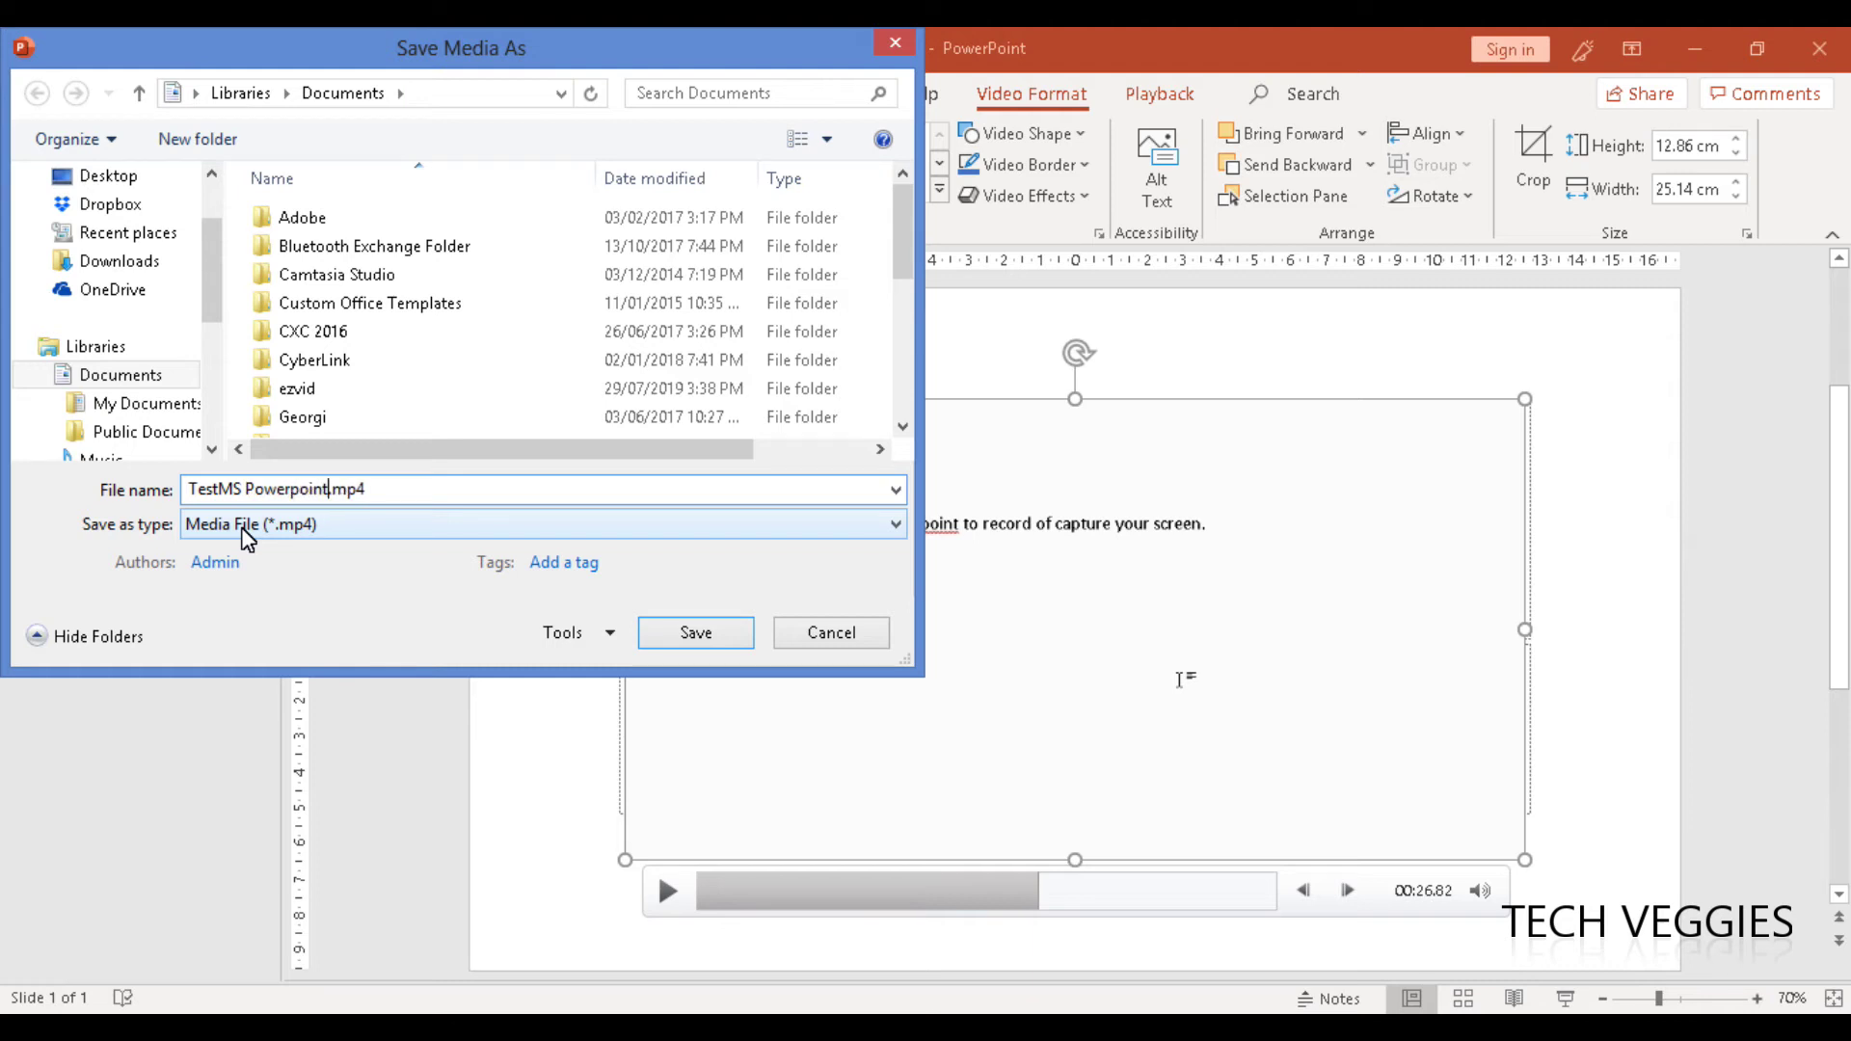
key("Return")
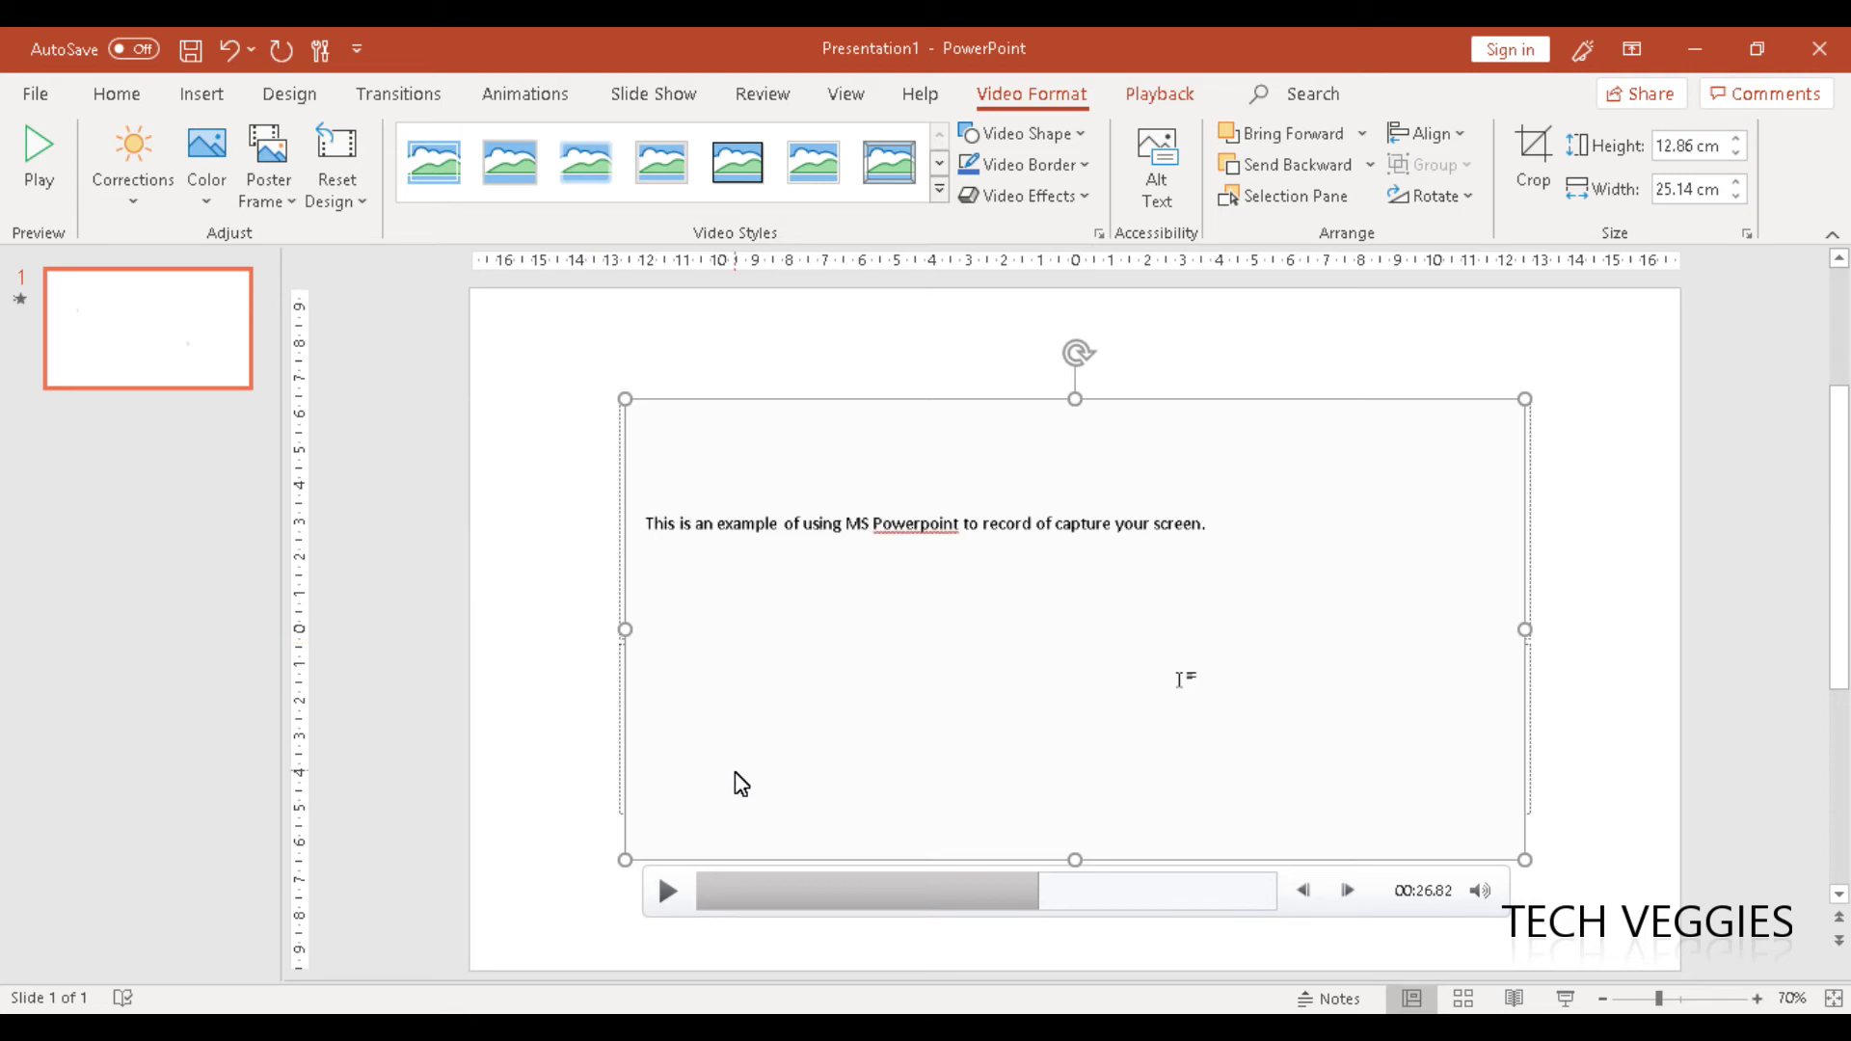